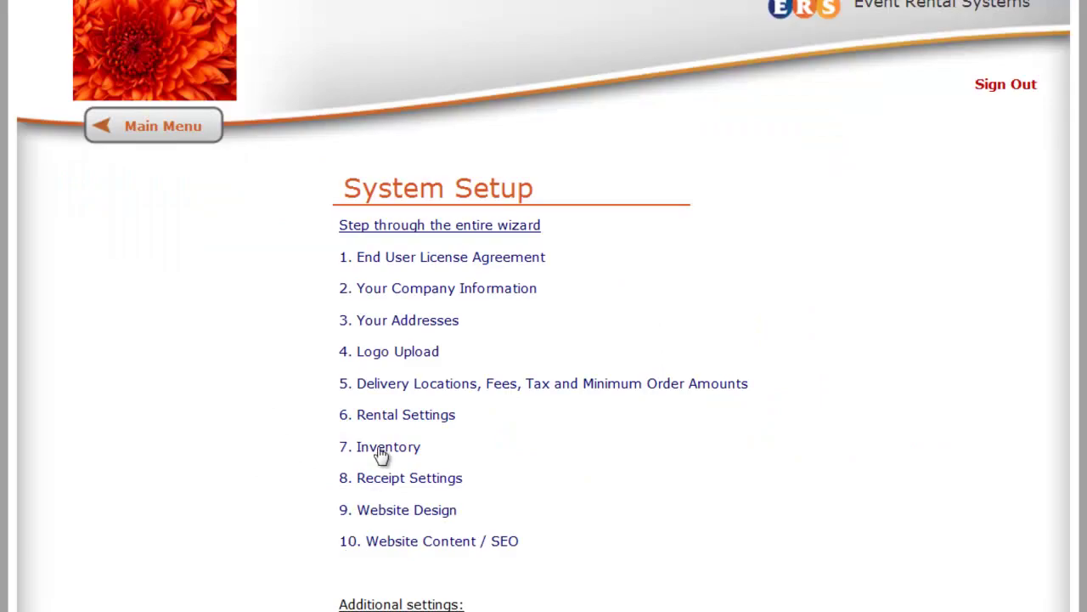
# In the inventory setup, delete Dora Again and Dora Jump from the Bounce Houses category and save the inventory.
pyautogui.click(381, 457)
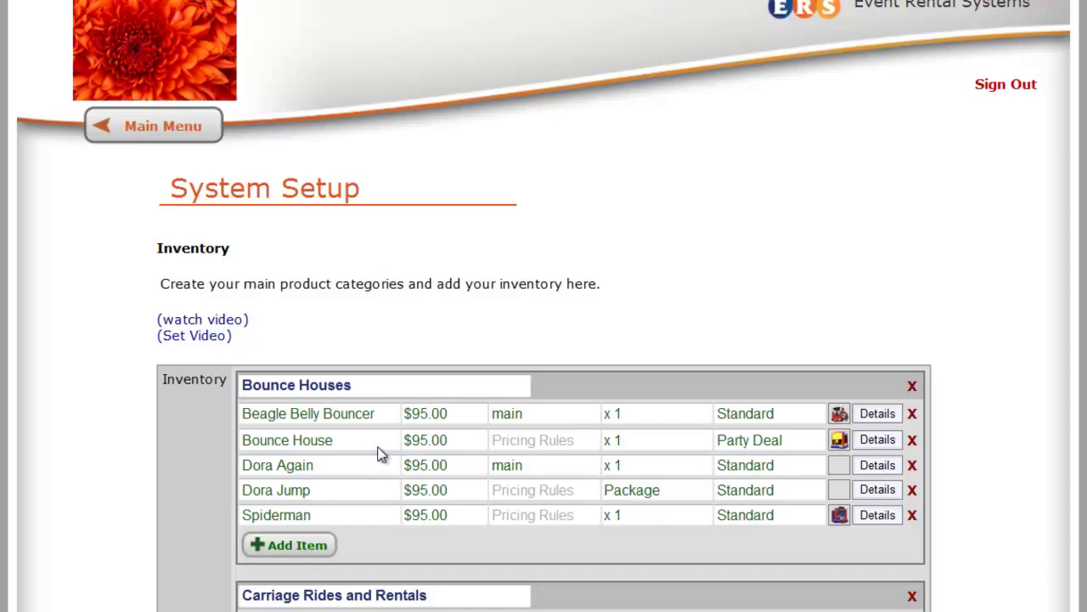
pyautogui.scroll(-3, 676, 430)
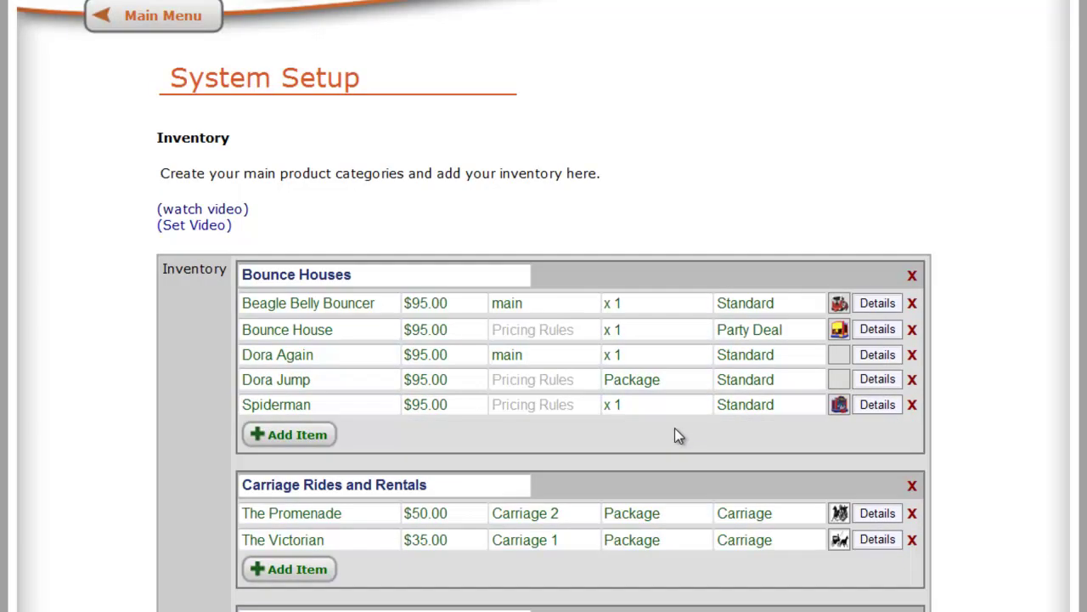
pyautogui.click(913, 357)
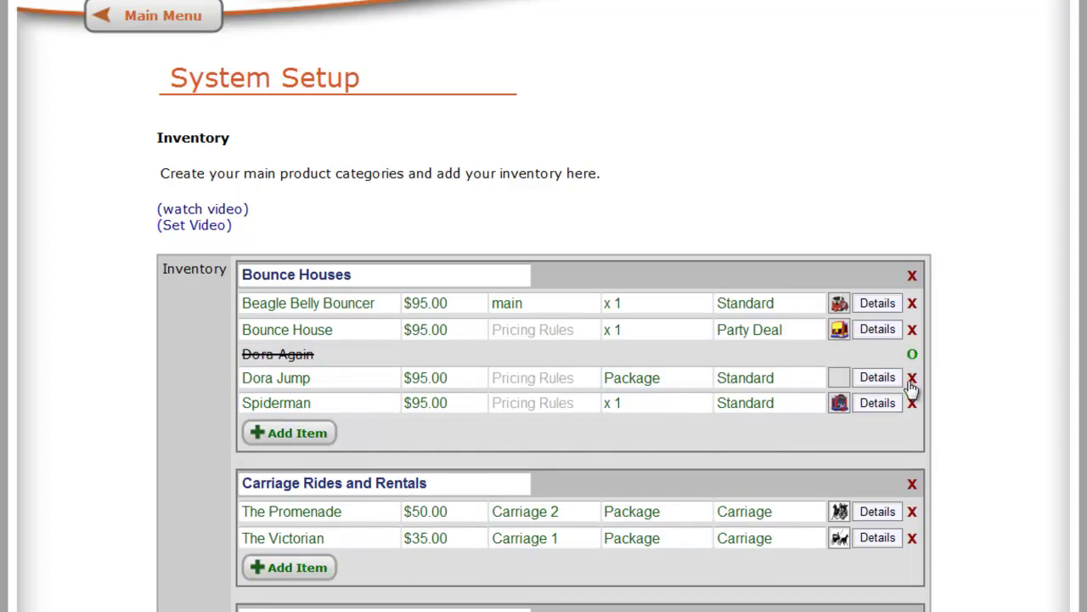
pyautogui.click(912, 379)
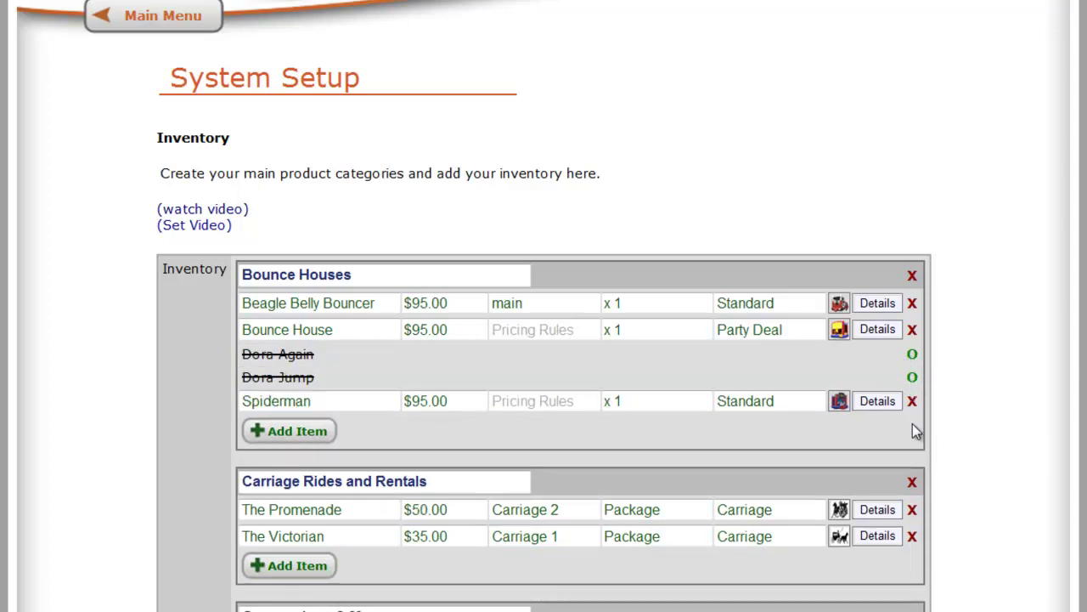
pyautogui.click(913, 381)
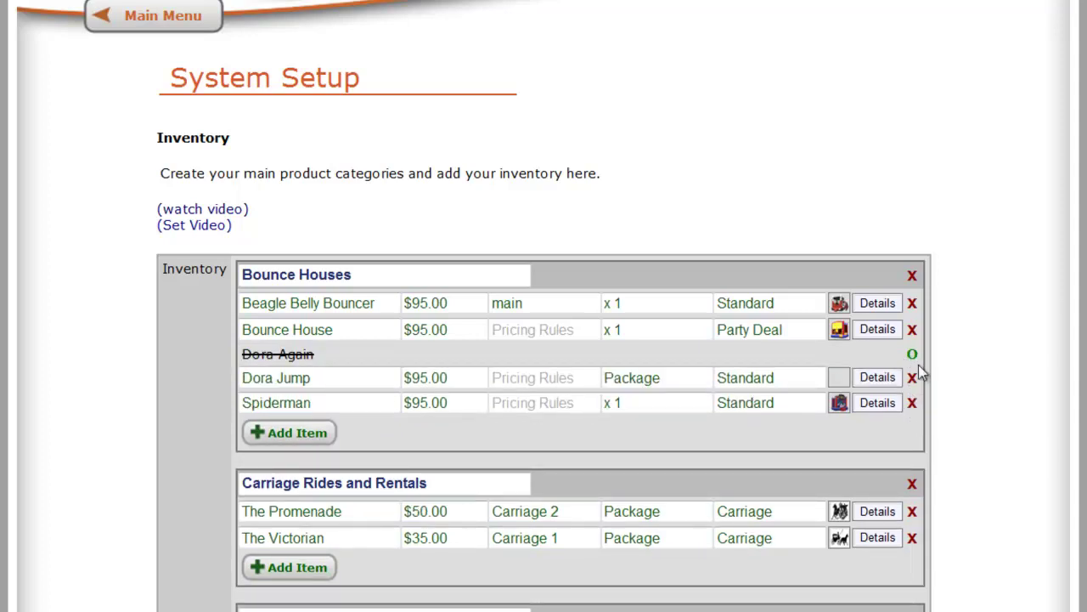
pyautogui.click(913, 382)
pyautogui.scroll(-3, 879, 482)
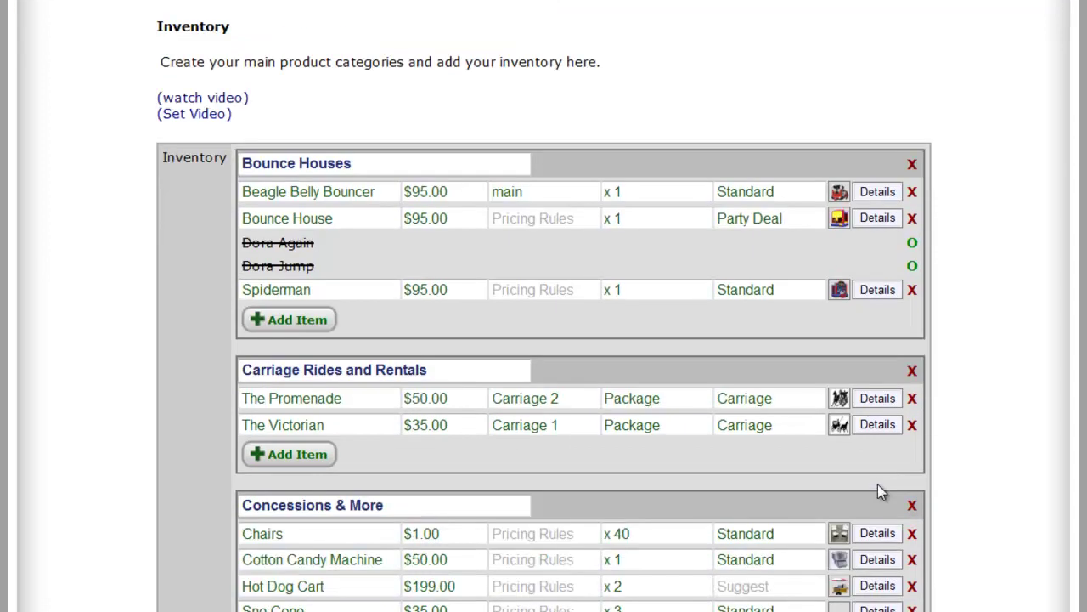
pyautogui.scroll(-3, 880, 491)
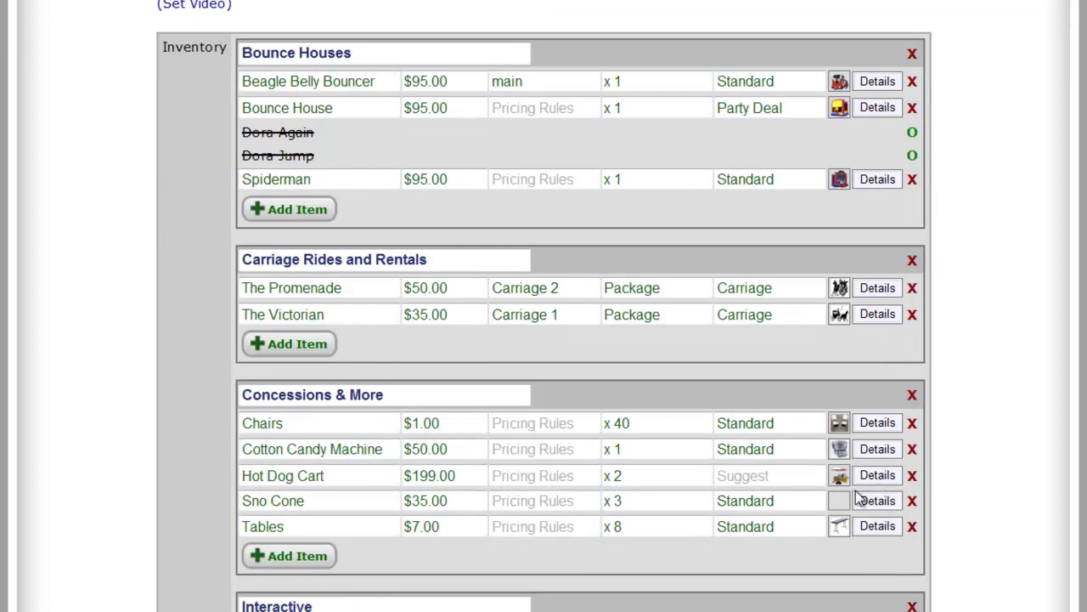
pyautogui.scroll(-6, 877, 484)
pyautogui.scroll(-4, 425, 516)
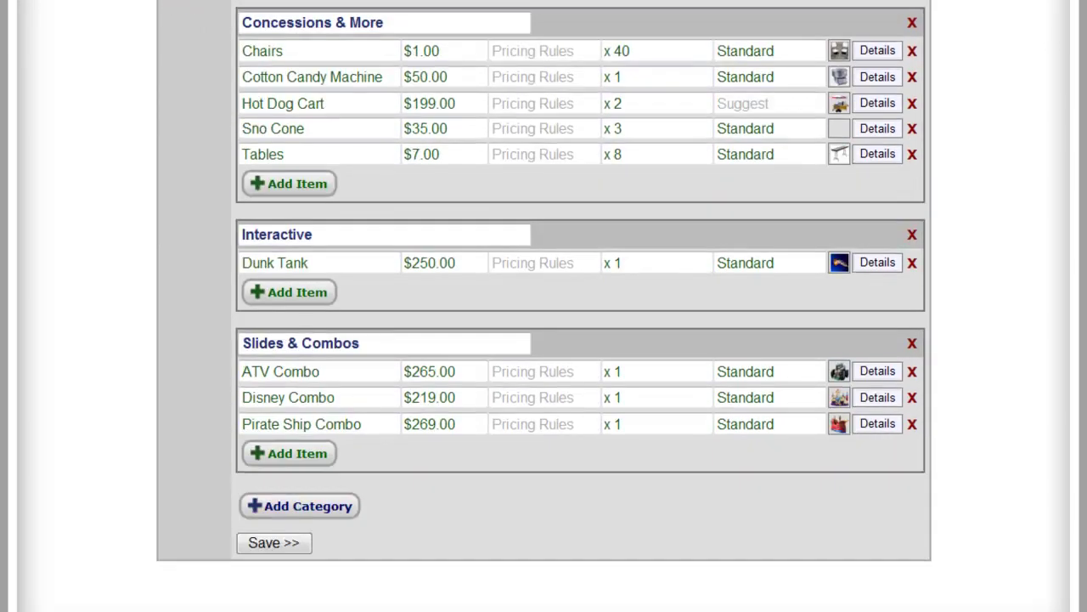
pyautogui.click(287, 546)
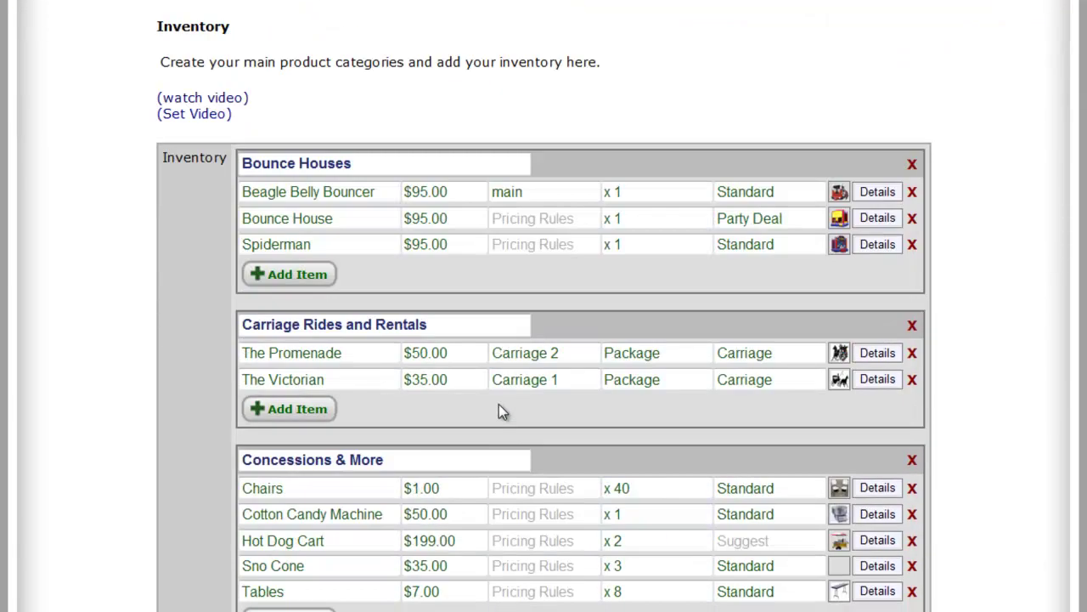
# Add a new inventory category named "party packages" after Slides & Combos.
pyautogui.scroll(-3, 501, 412)
pyautogui.scroll(-2, 500, 407)
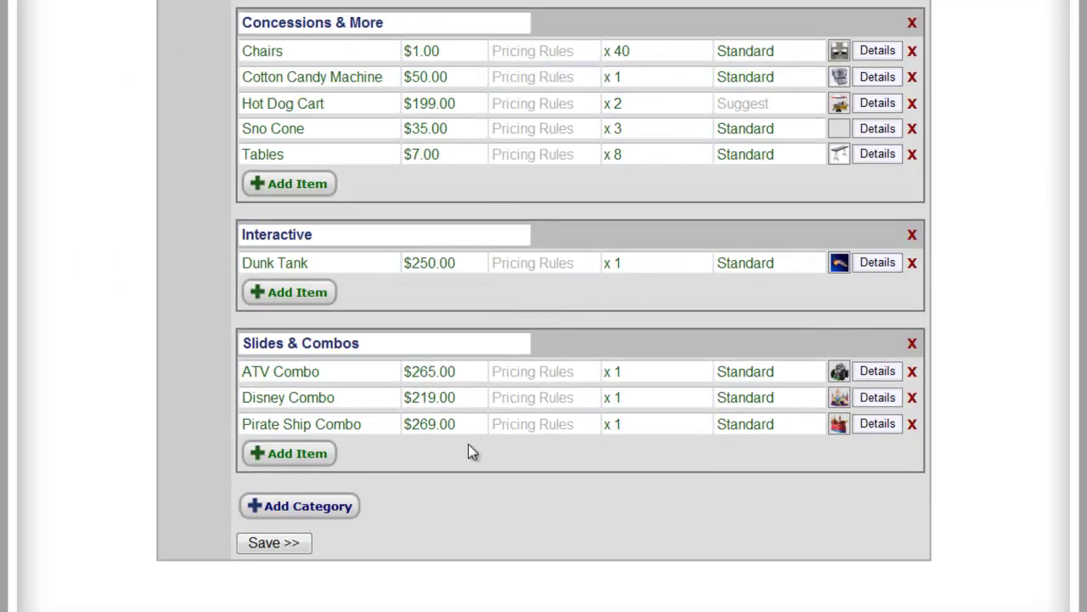
pyautogui.click(323, 508)
pyautogui.click(344, 510)
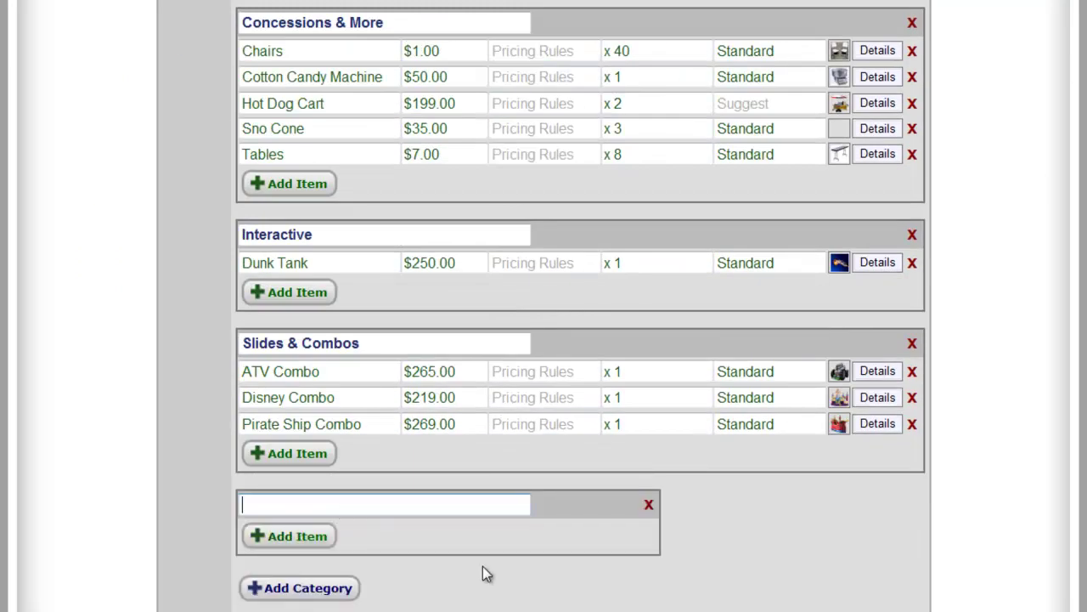
pyautogui.write('party packages')
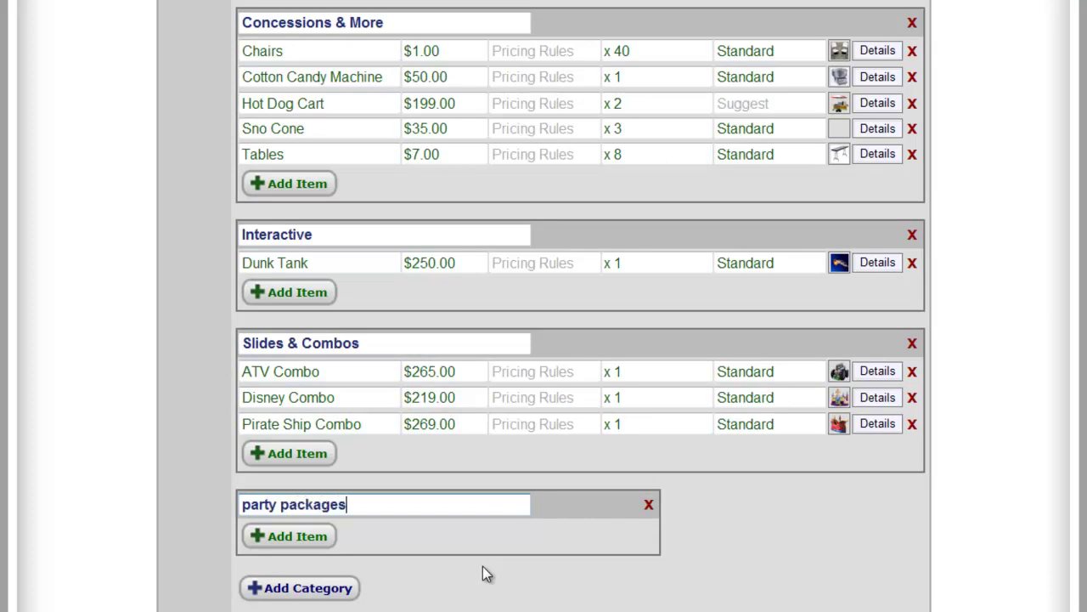
# Add an item named "Disney party package blowout" to the party packages category with a rental price of 500.00.
pyautogui.click(272, 534)
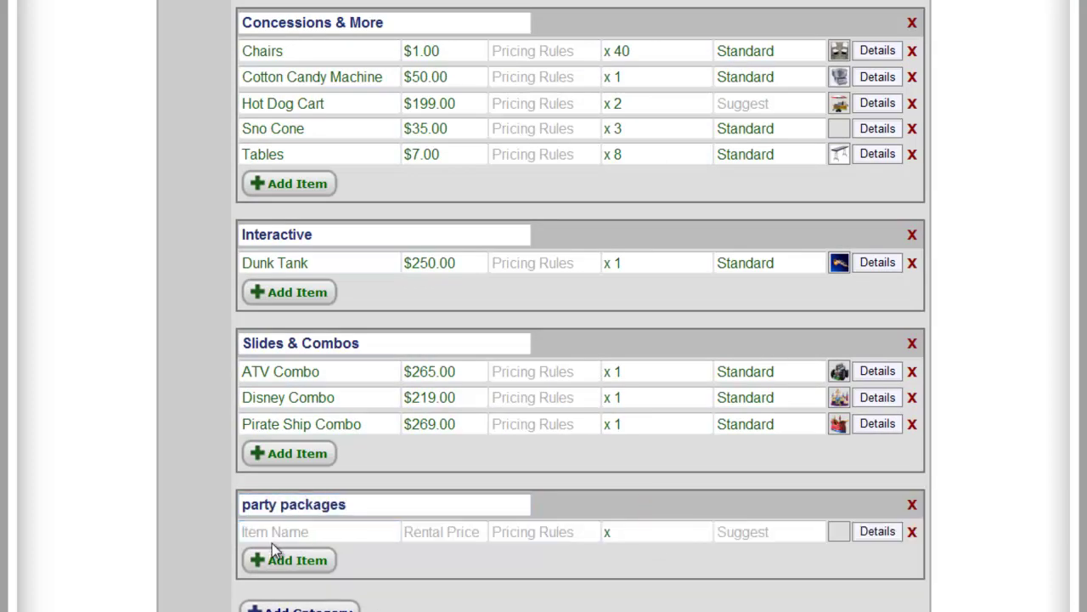
pyautogui.click(287, 531)
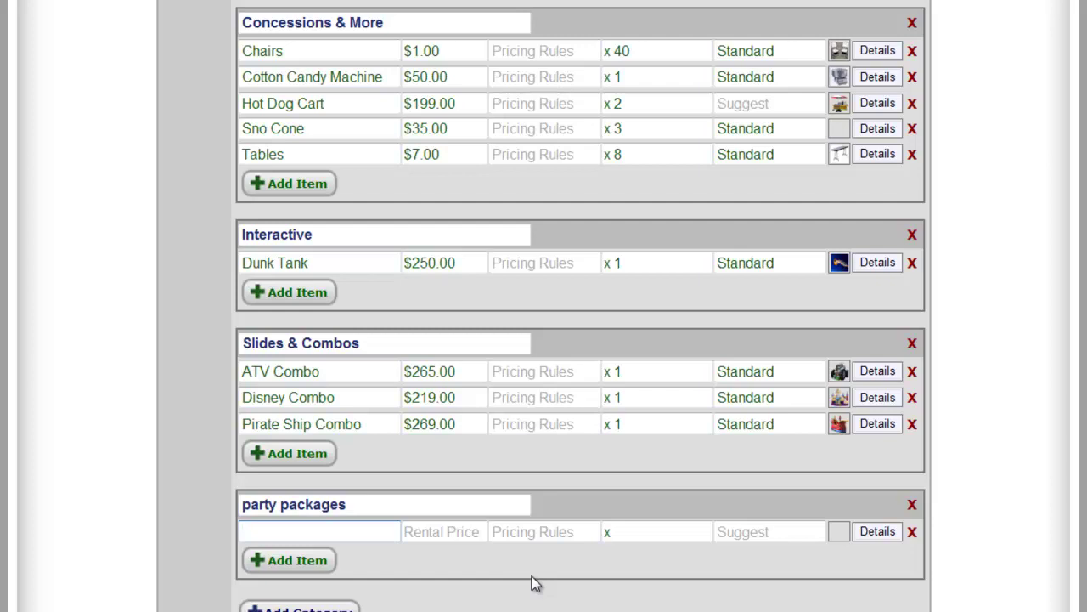
pyautogui.write('Disney party package')
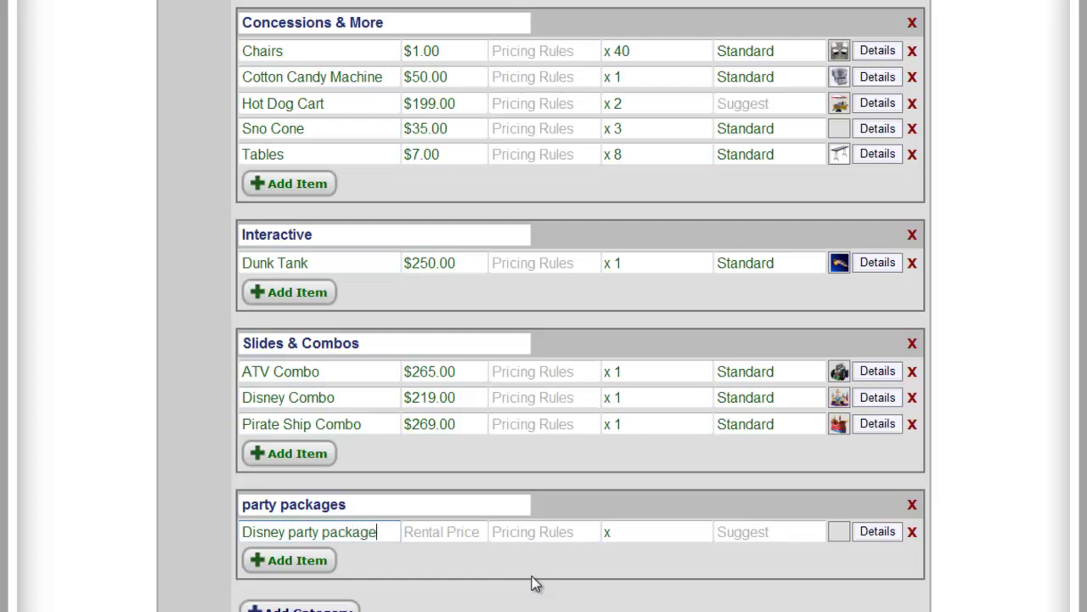
pyautogui.write(' blowout')
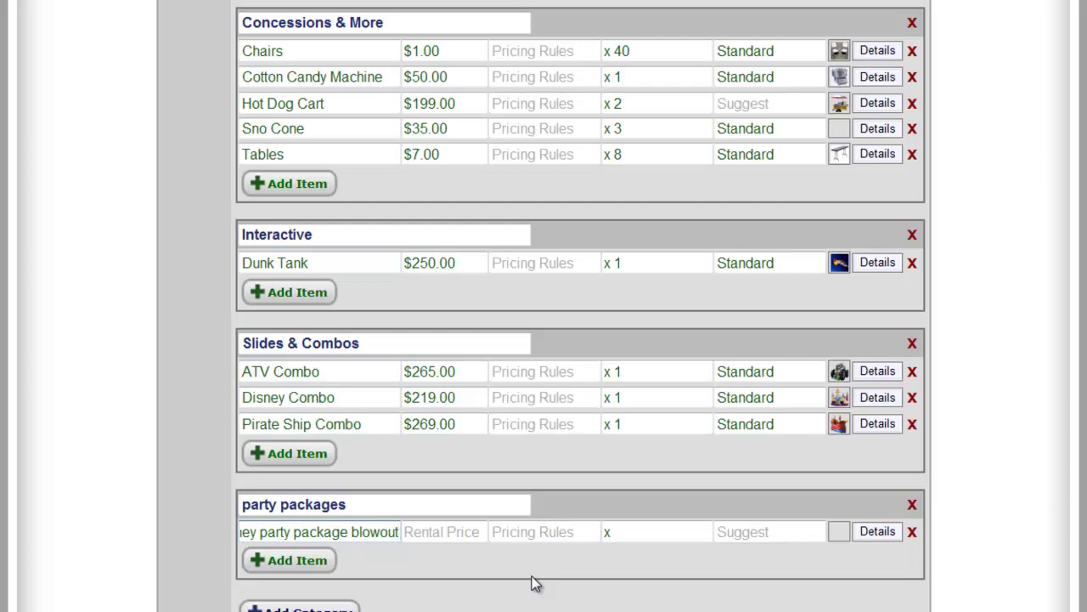
pyautogui.click(437, 533)
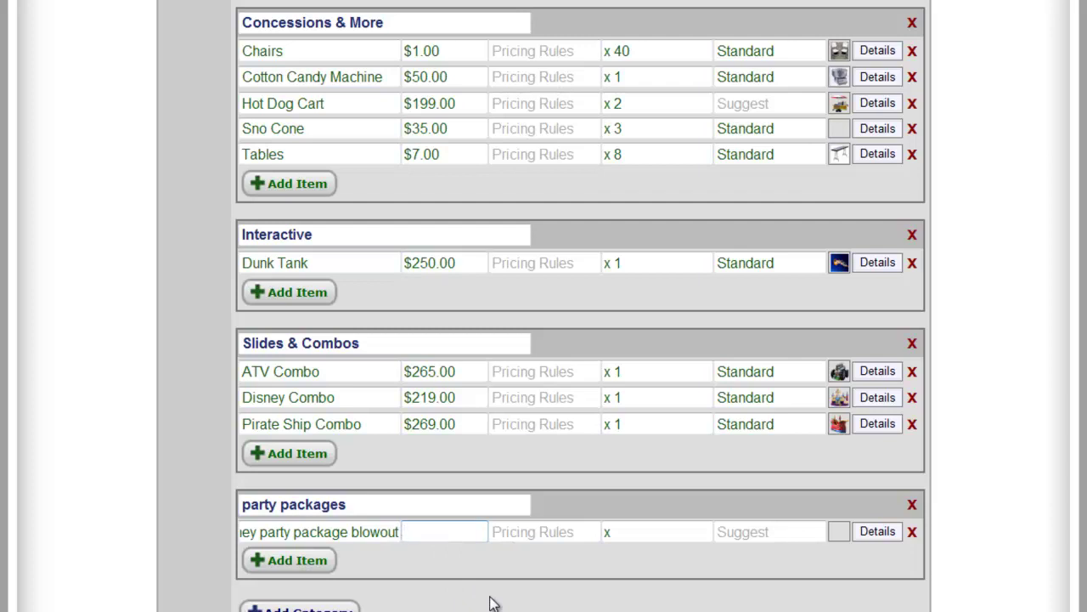
pyautogui.write('500.00')
# Define the Disney party package blowout as a package and add one Disney Combo to its contents.
pyautogui.click(664, 544)
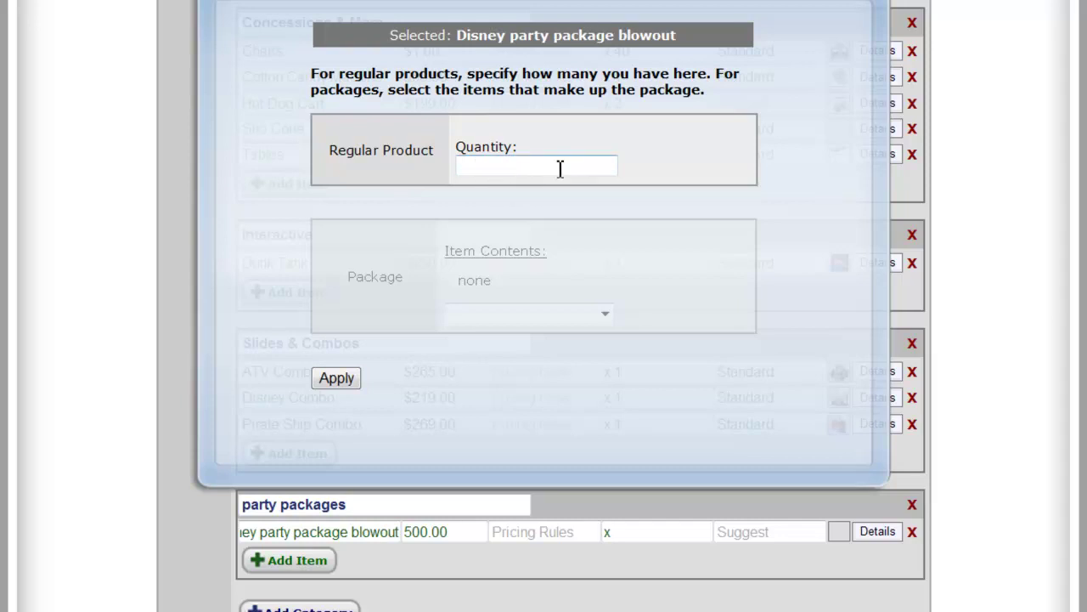
pyautogui.click(403, 236)
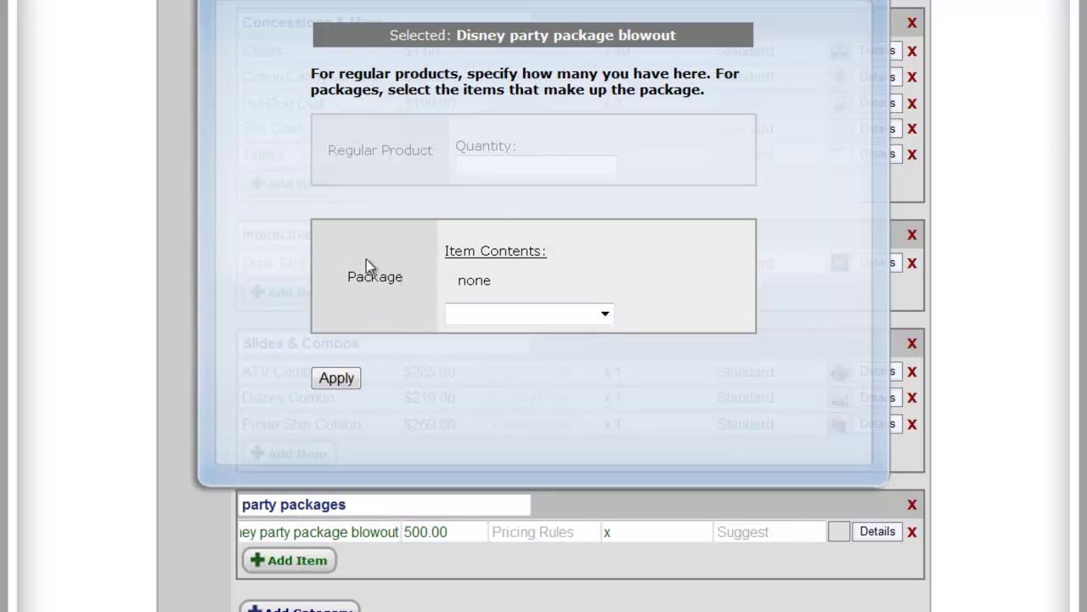
pyautogui.click(569, 321)
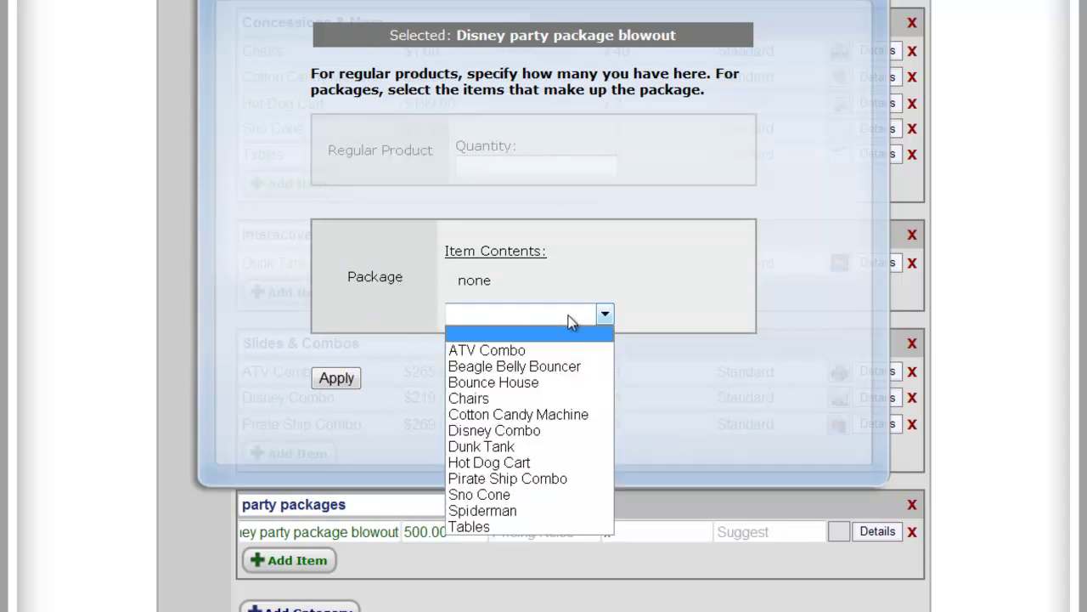
pyautogui.click(559, 430)
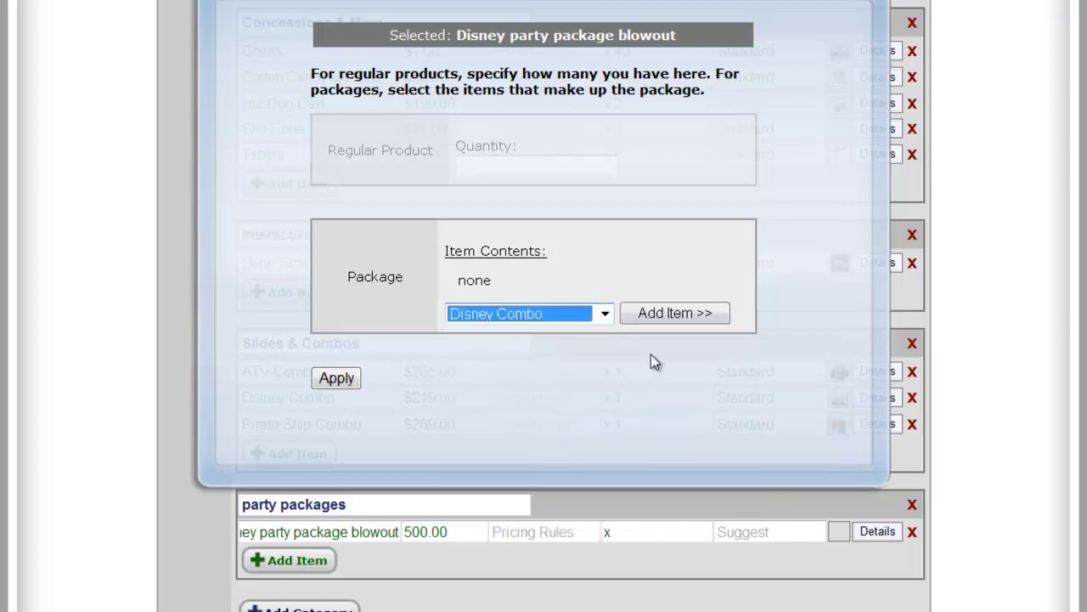
pyautogui.click(688, 316)
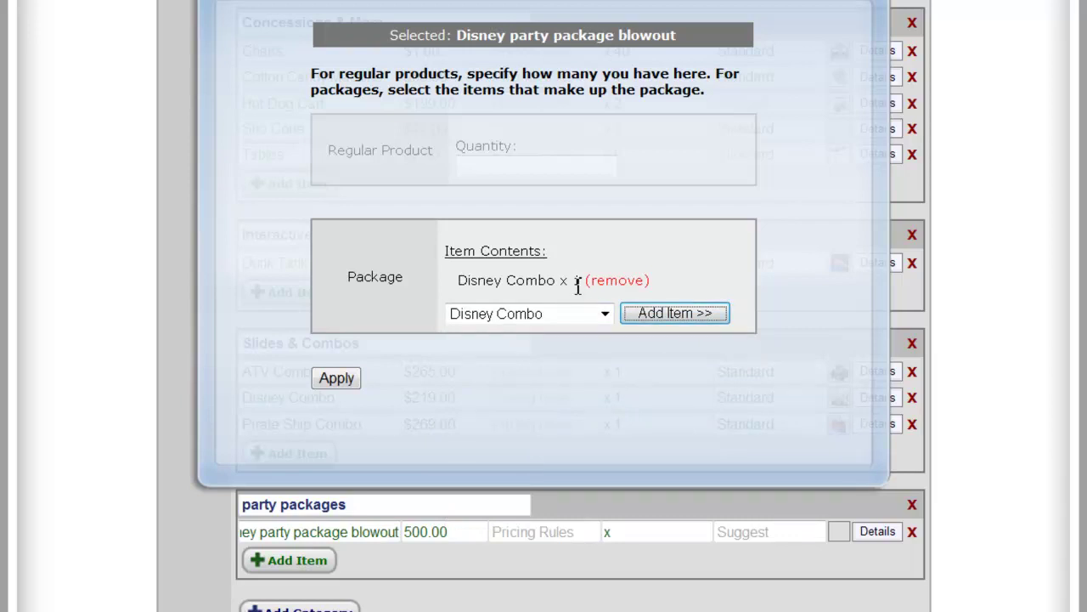
# Add six Chairs to the Disney party package's contents.
pyautogui.click(548, 322)
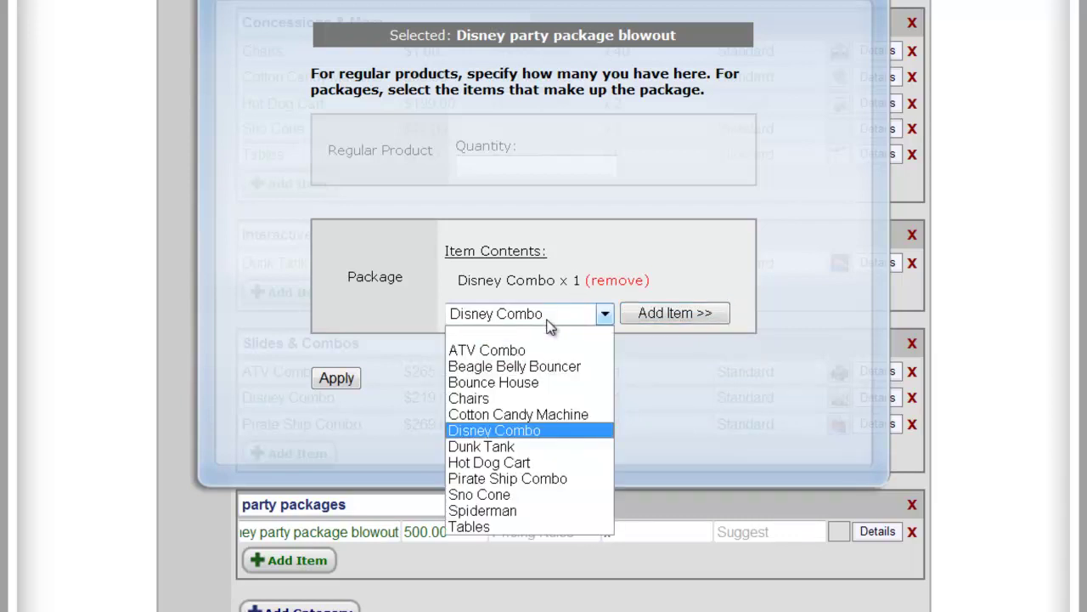
pyautogui.click(505, 399)
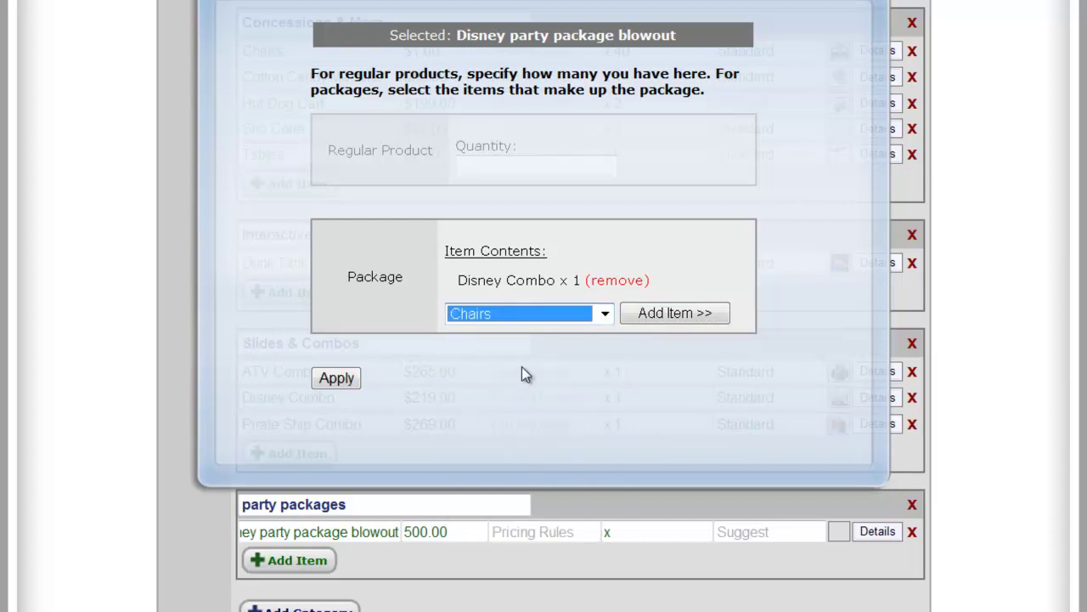
pyautogui.click(661, 314)
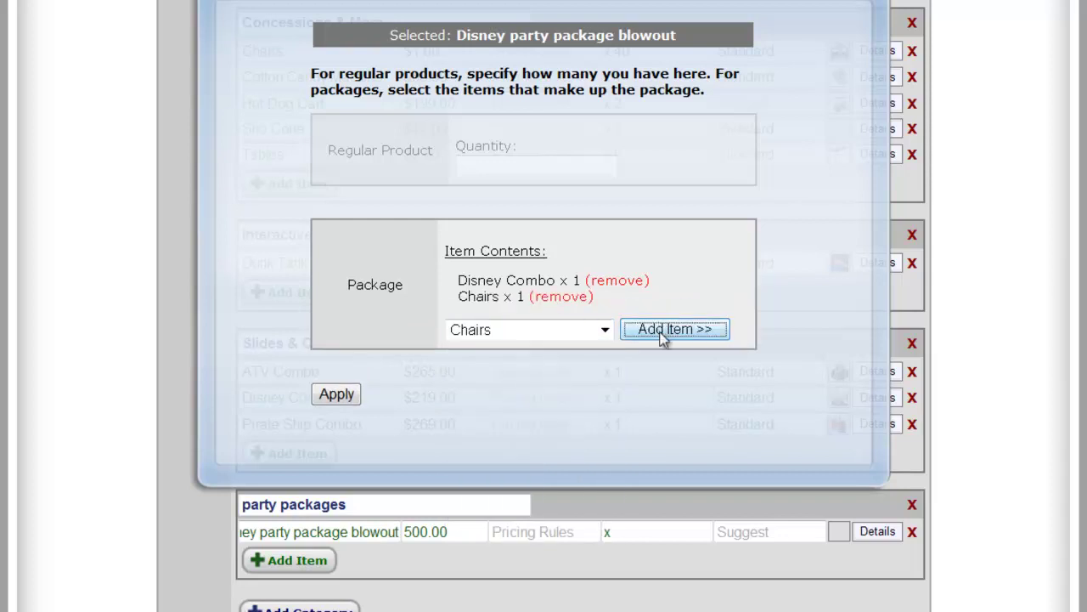
pyautogui.click(662, 330)
pyautogui.click(663, 330)
pyautogui.click(662, 330)
pyautogui.click(663, 330)
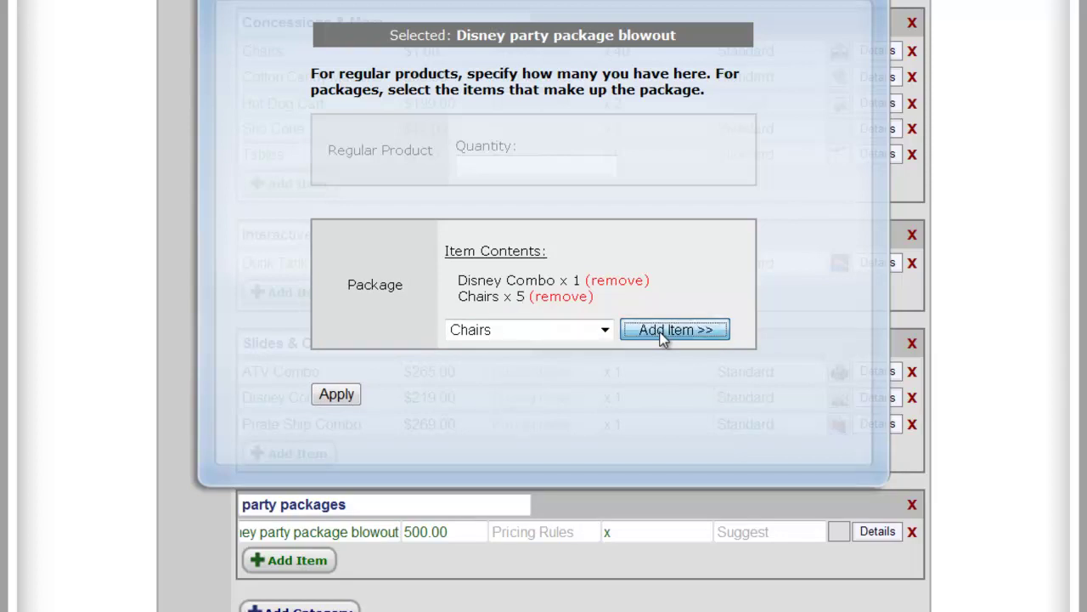
# Add one Tables item and one Hot Dog Cart to the package and apply its contents.
pyautogui.click(577, 337)
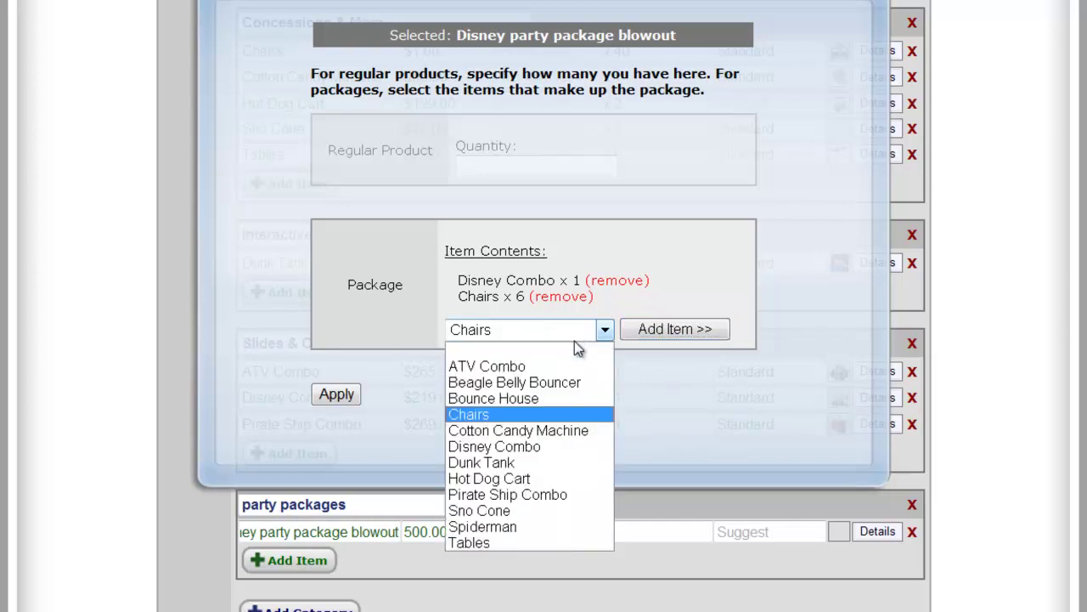
pyautogui.click(497, 544)
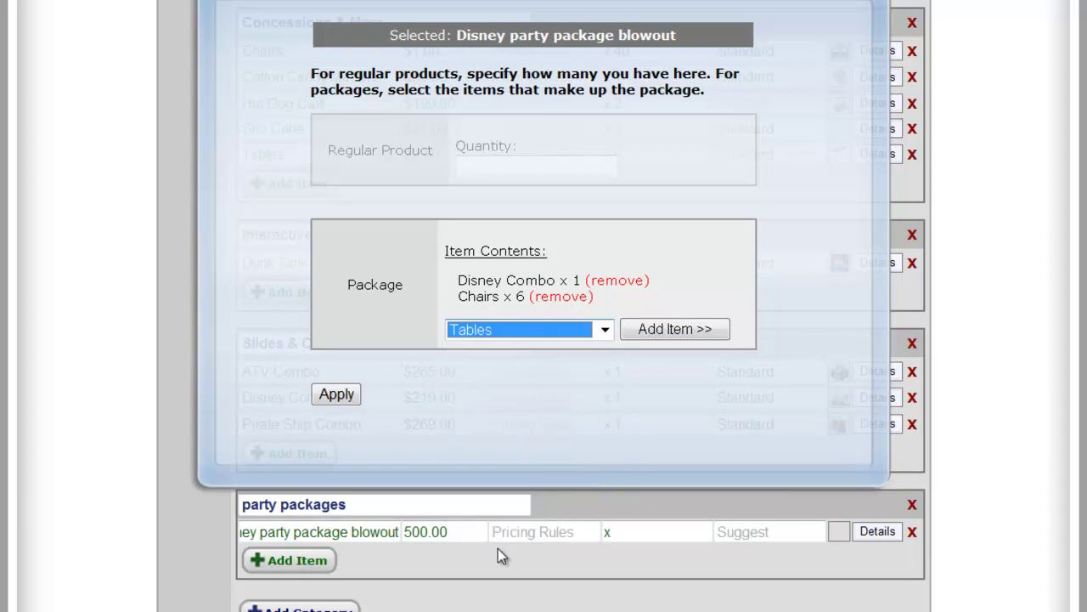
pyautogui.click(665, 334)
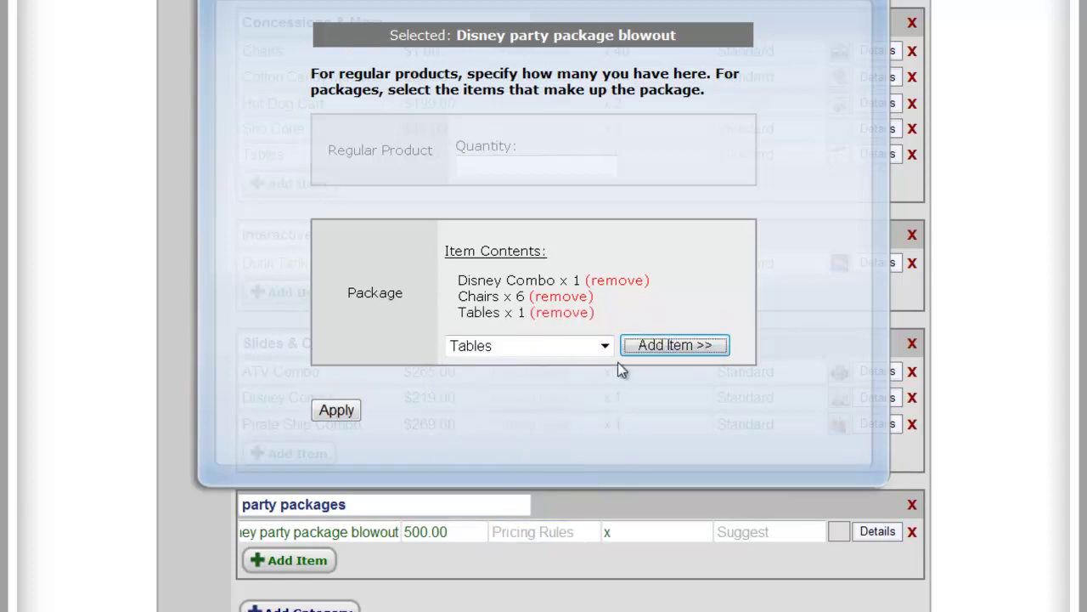
pyautogui.click(604, 346)
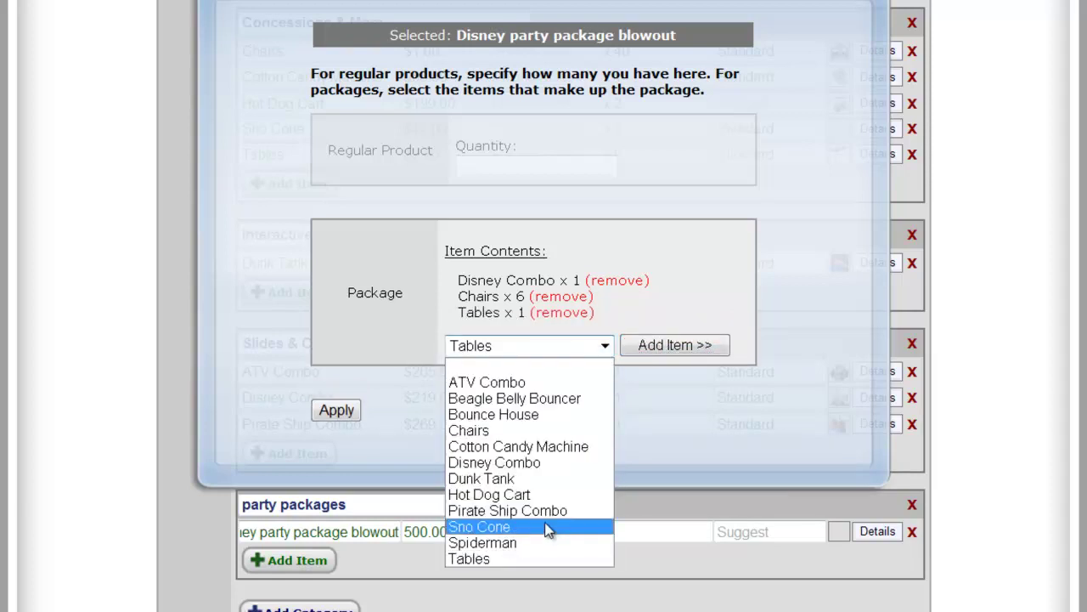
pyautogui.click(528, 500)
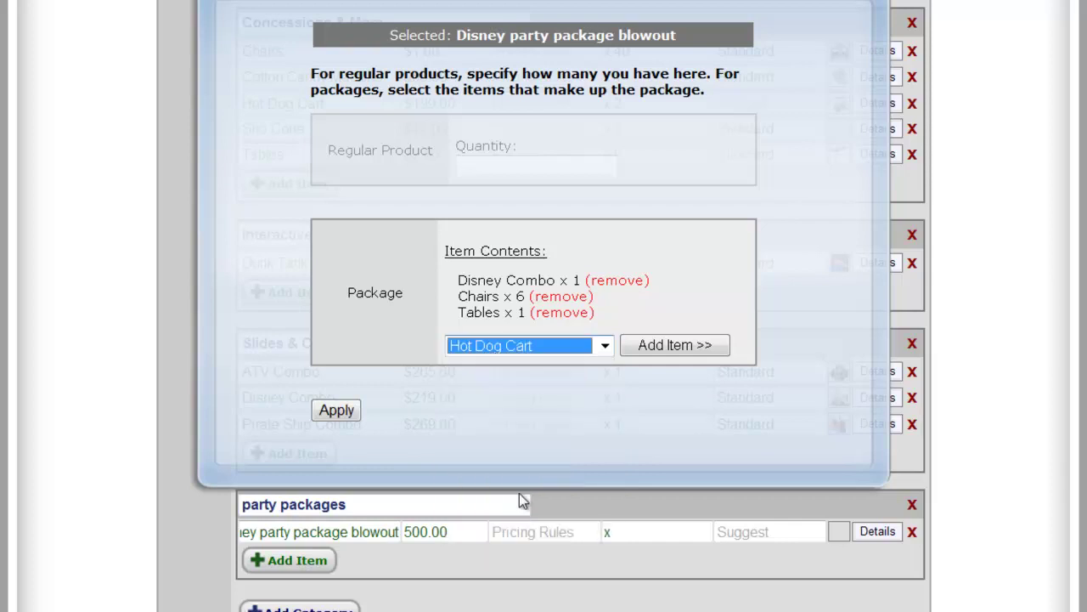
pyautogui.click(677, 348)
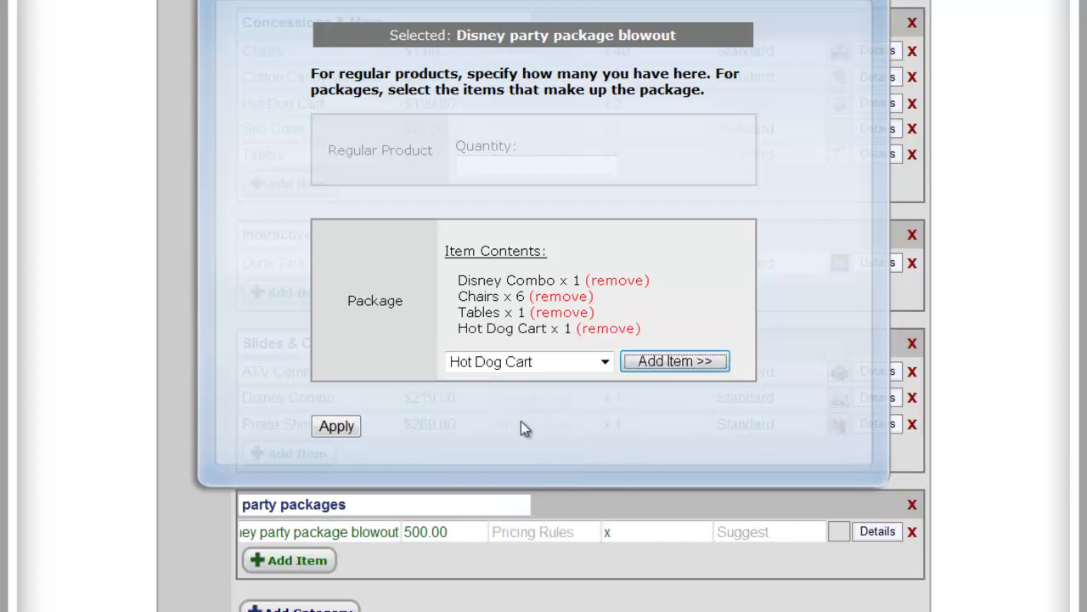
pyautogui.click(337, 428)
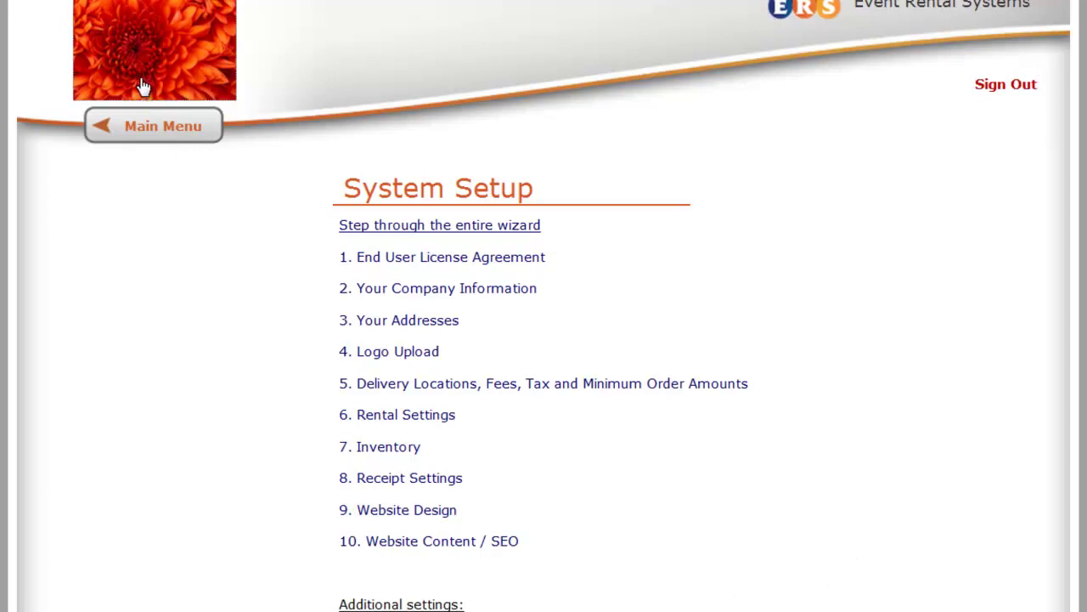
# Open the party packages category on the rental website and view the Disney party package blowout item.
pyautogui.click(654, 601)
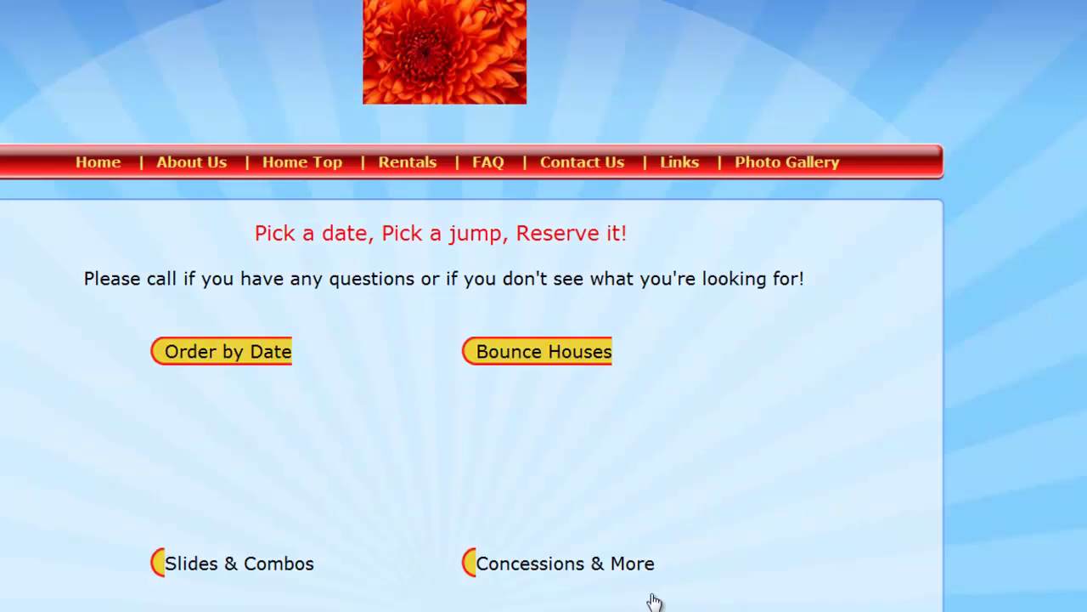
pyautogui.scroll(-4, 706, 406)
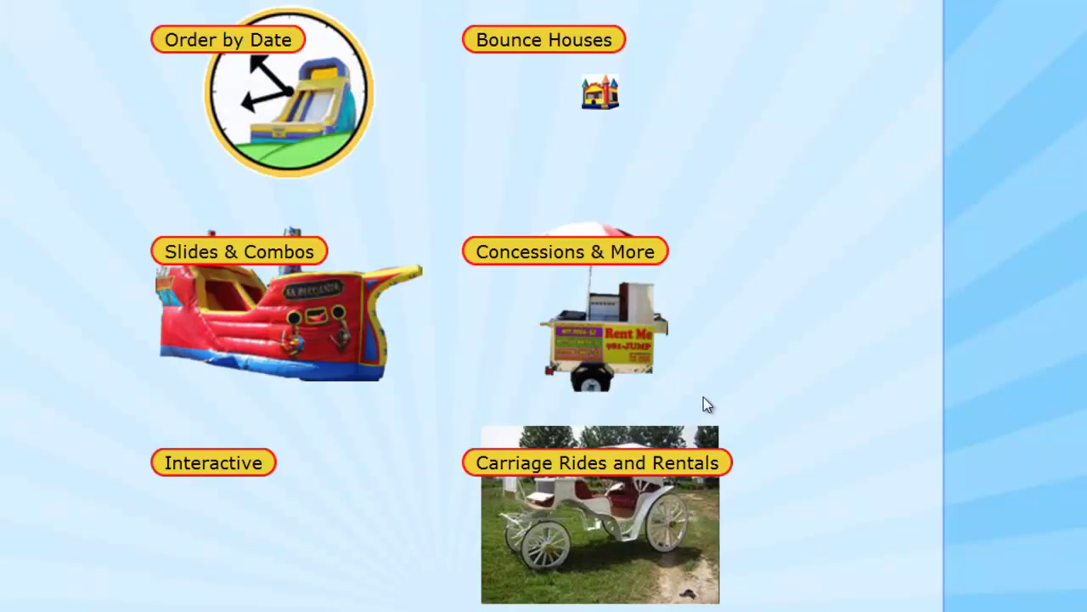
pyautogui.scroll(-5, 655, 451)
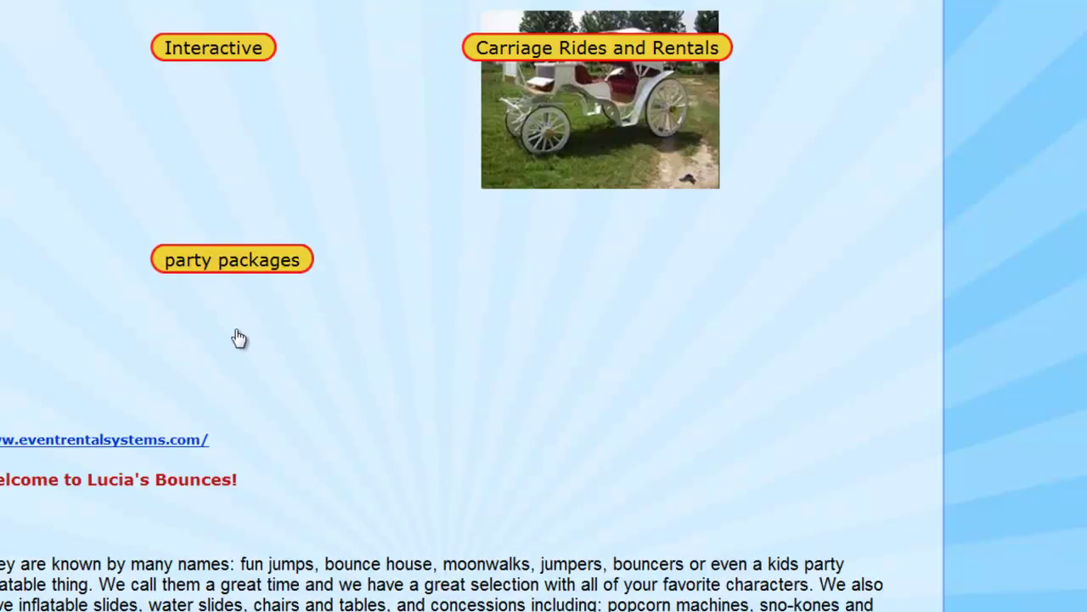
pyautogui.click(236, 327)
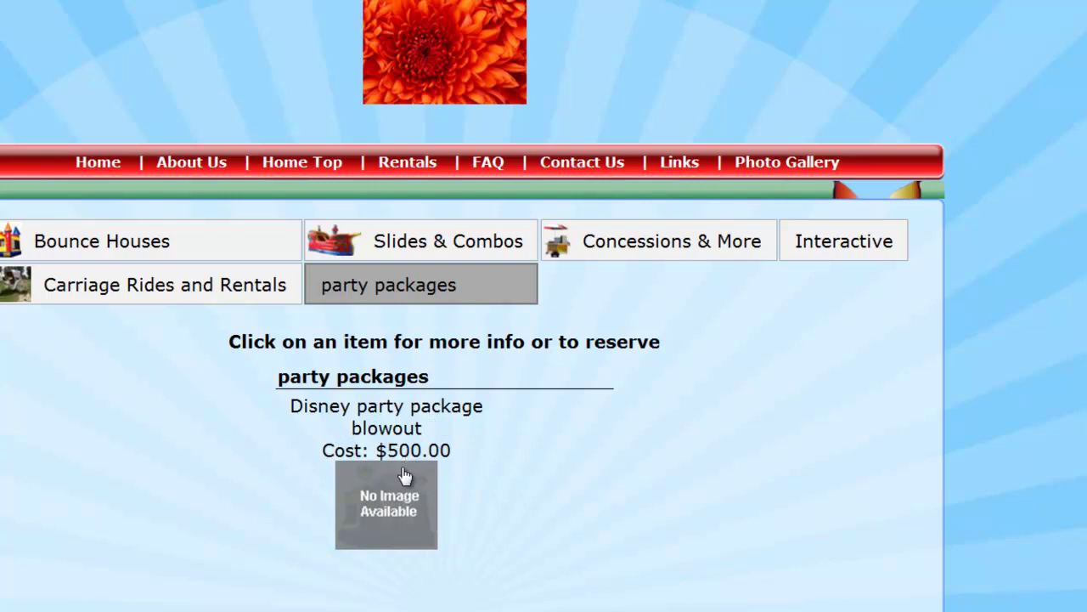
pyautogui.click(382, 506)
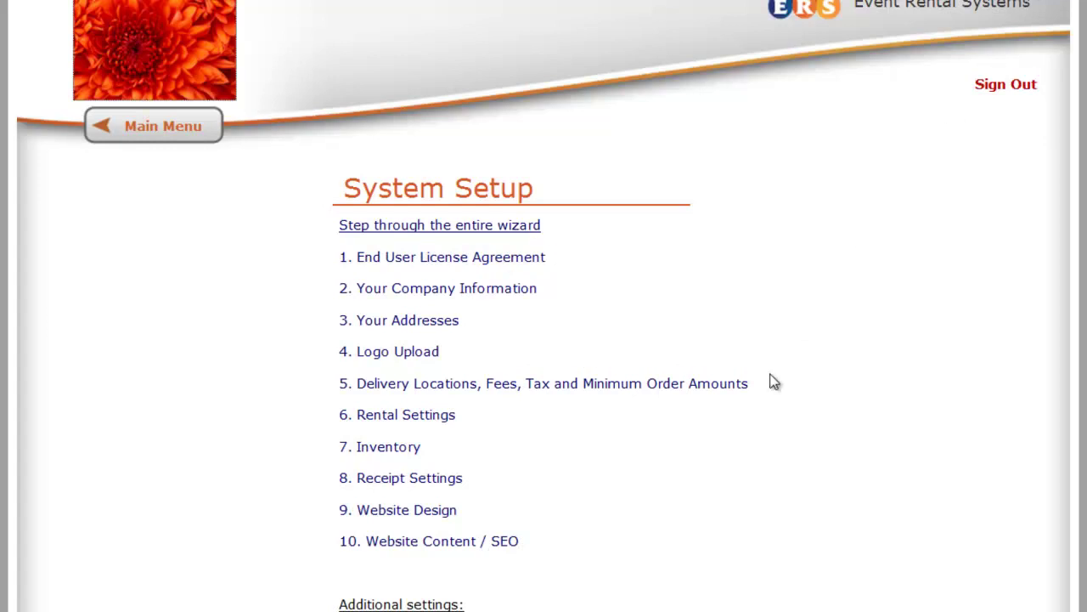
# Add a new category named "panels" to the inventory in the system setup.
pyautogui.scroll(-1, 570, 541)
pyautogui.scroll(-1, 570, 541)
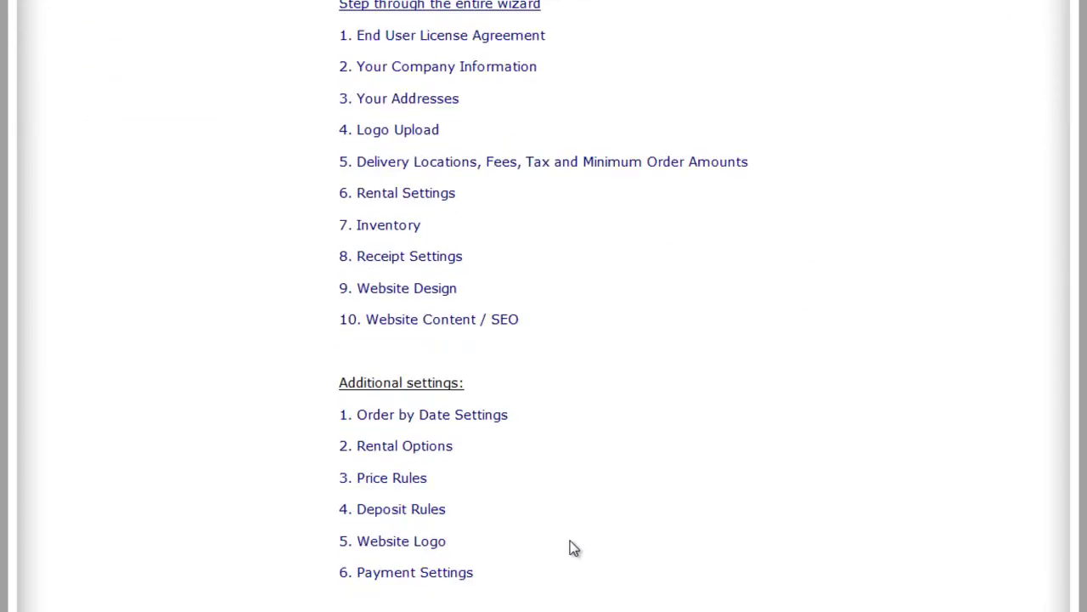
pyautogui.click(407, 232)
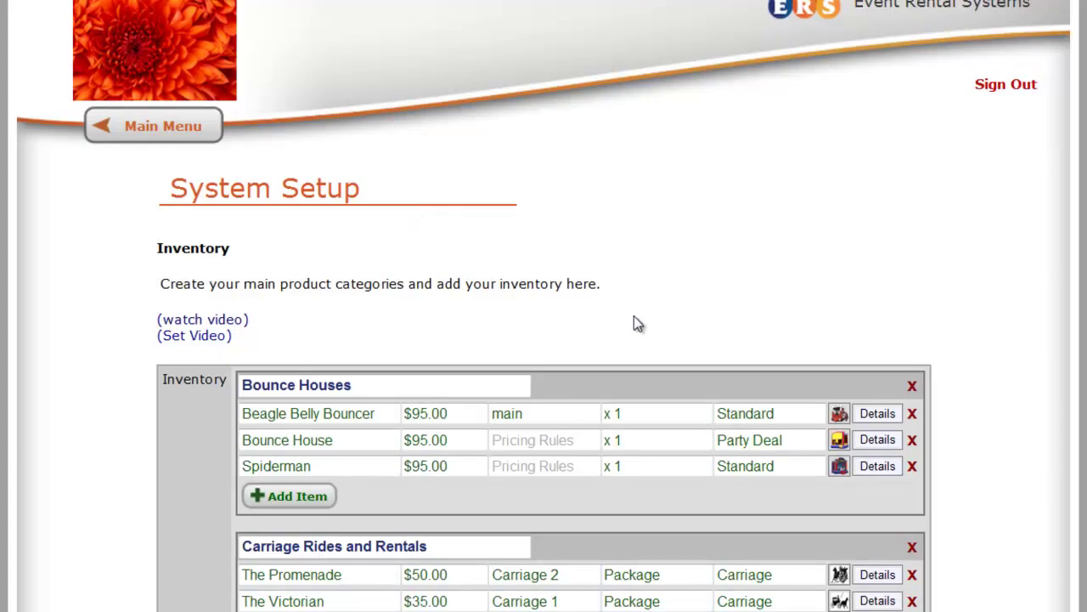
pyautogui.scroll(-4, 639, 324)
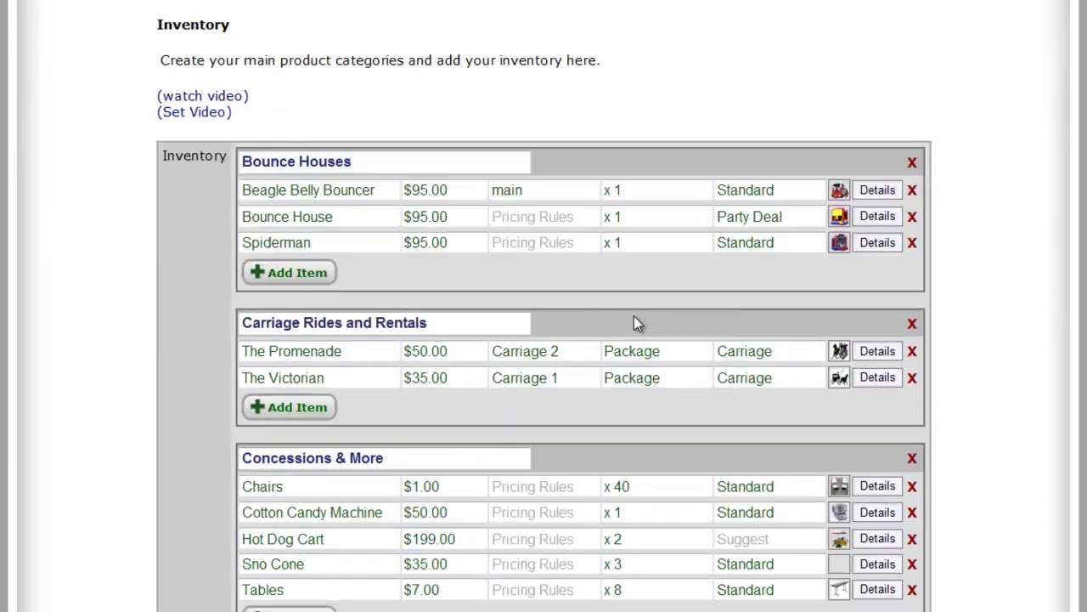
pyautogui.scroll(-4, 638, 324)
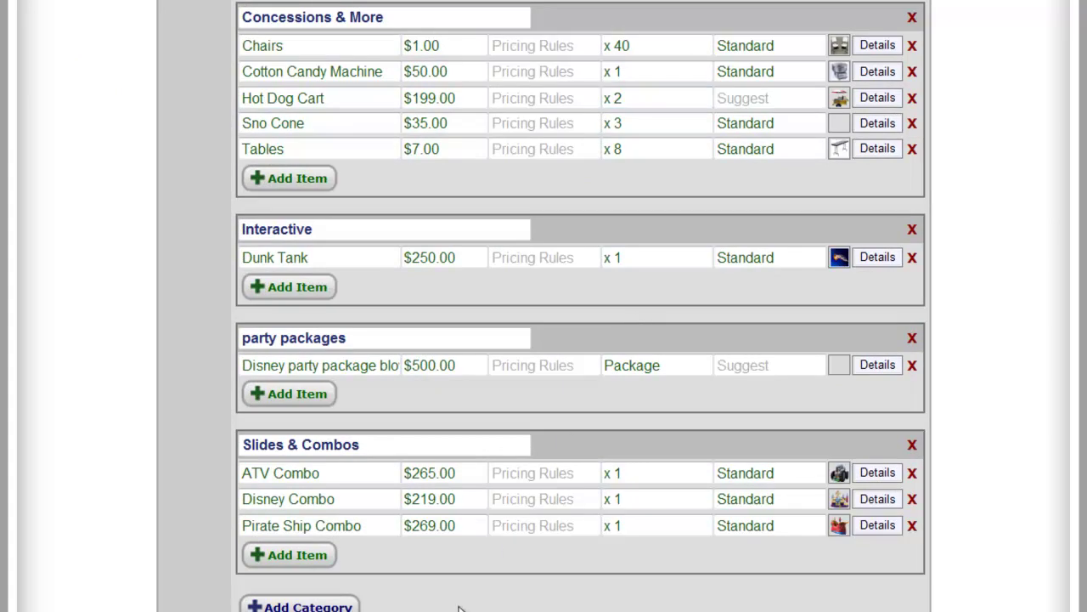
pyautogui.scroll(-2, 459, 609)
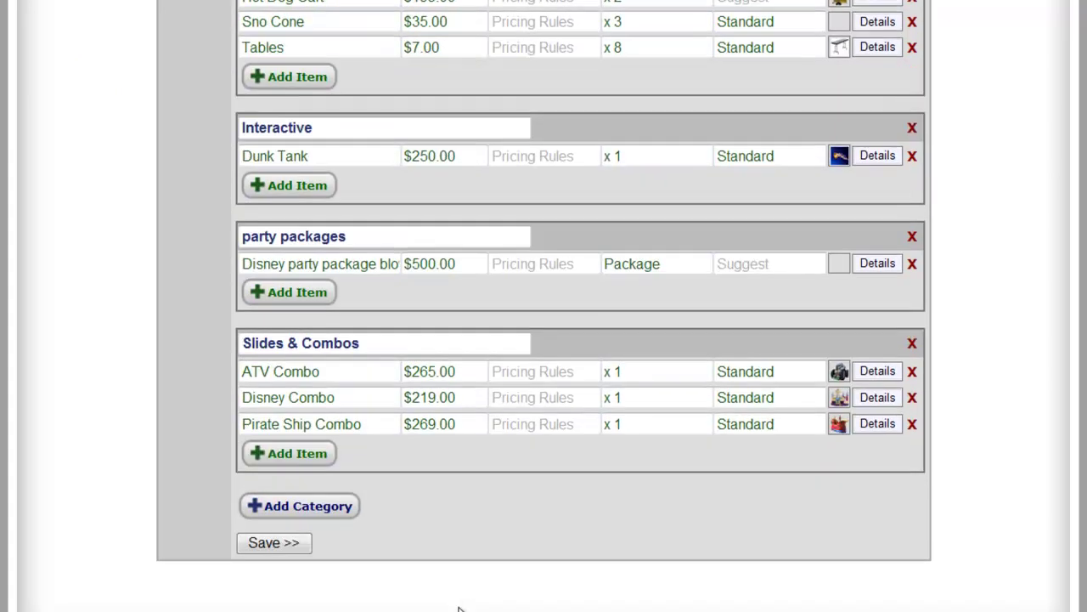
pyautogui.click(343, 508)
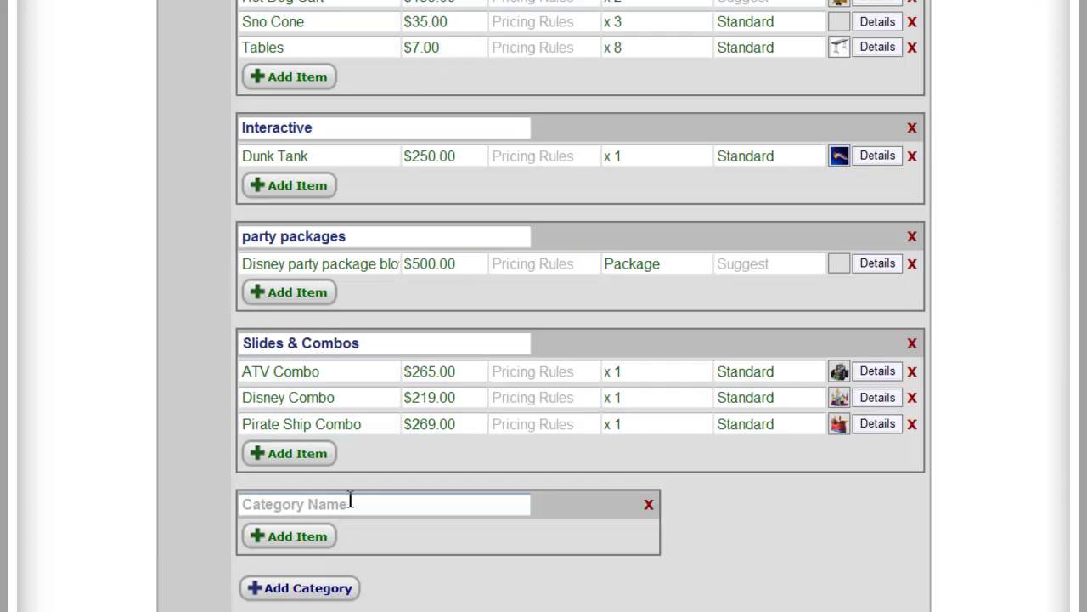
pyautogui.click(335, 509)
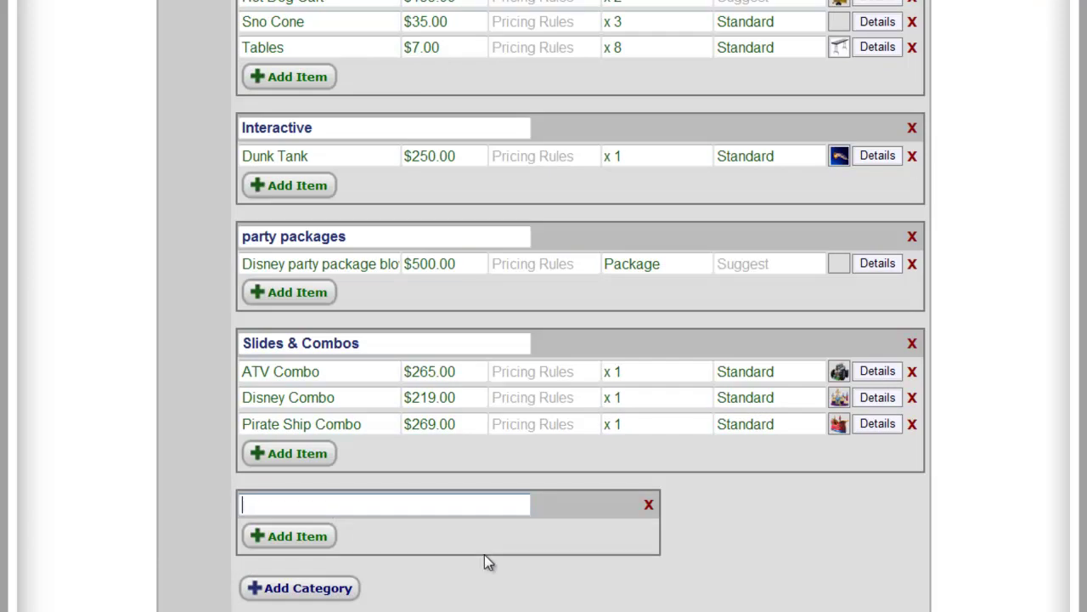
pyautogui.write('panels')
# Add an item named "dora panel" to the panels category as a regular product with a quantity of 1.
pyautogui.click(283, 538)
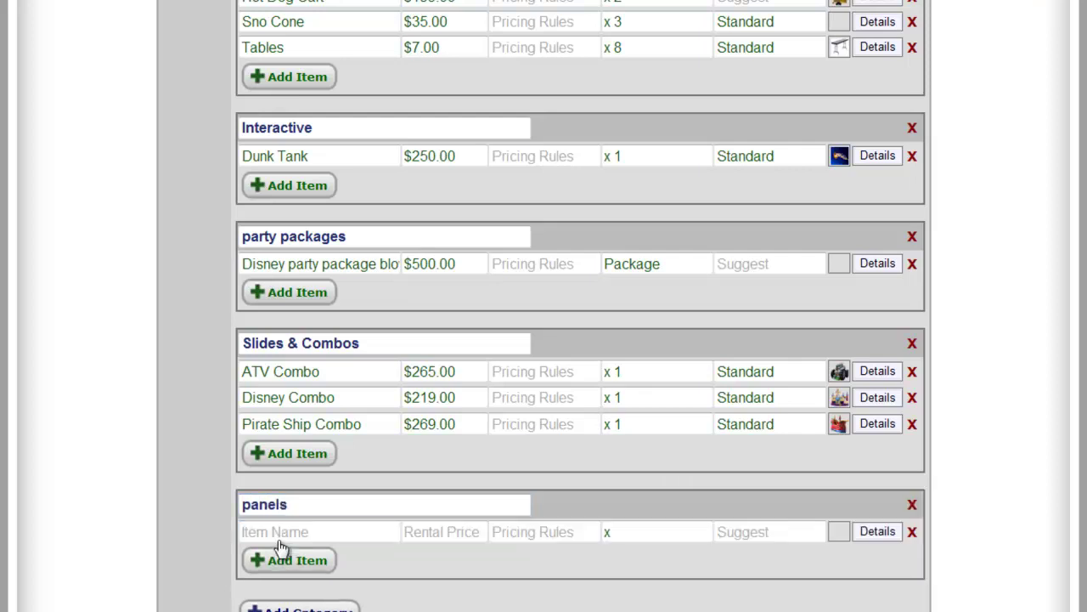
pyautogui.click(284, 535)
pyautogui.write('dora panel')
pyautogui.click(619, 541)
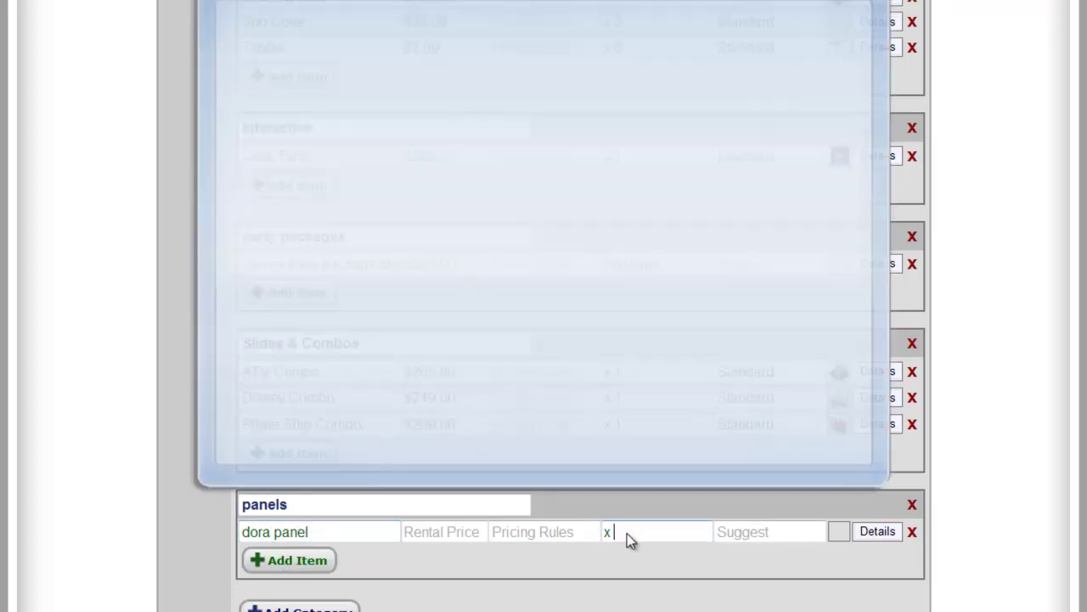
pyautogui.click(513, 164)
pyautogui.write('1')
pyautogui.click(336, 383)
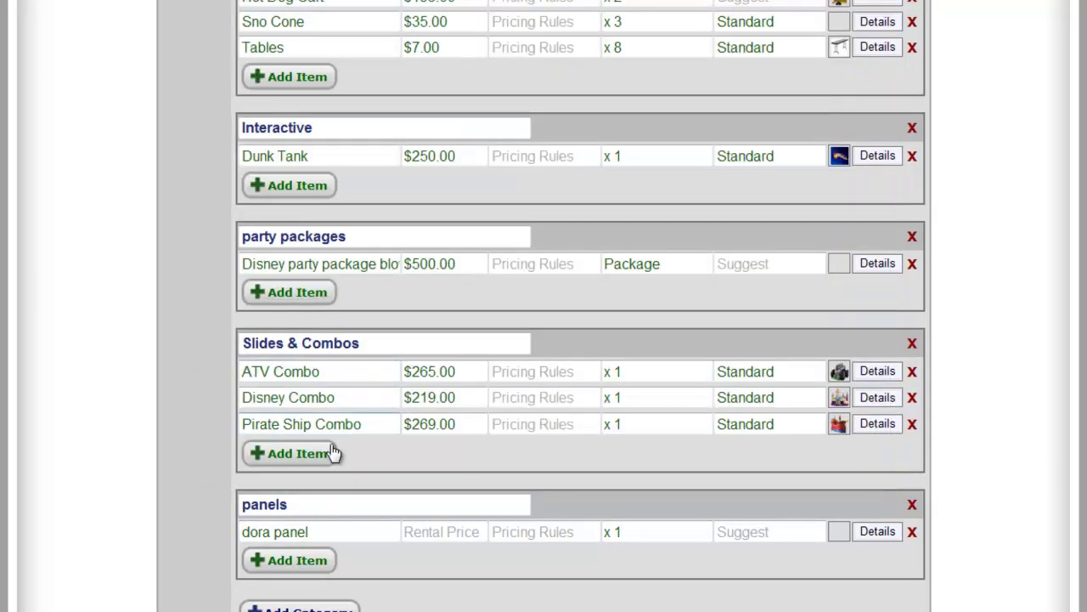
# Add an item named "disney panel" to the panels category as a regular product with a quantity of 1.
pyautogui.click(311, 562)
pyautogui.click(298, 557)
pyautogui.write('disn')
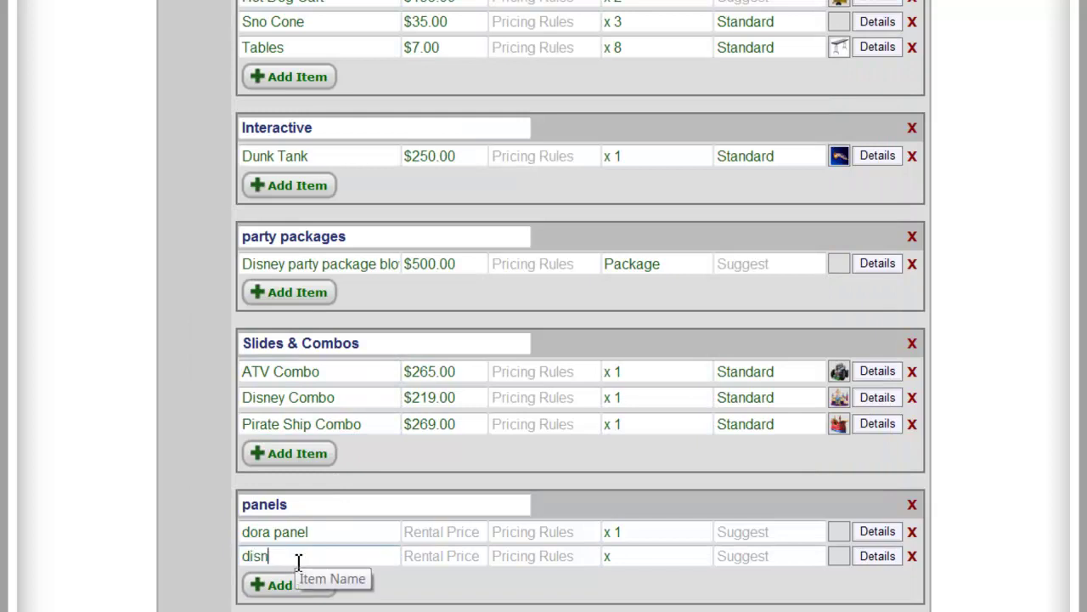
pyautogui.write('ey panel')
pyautogui.click(643, 566)
pyautogui.click(503, 163)
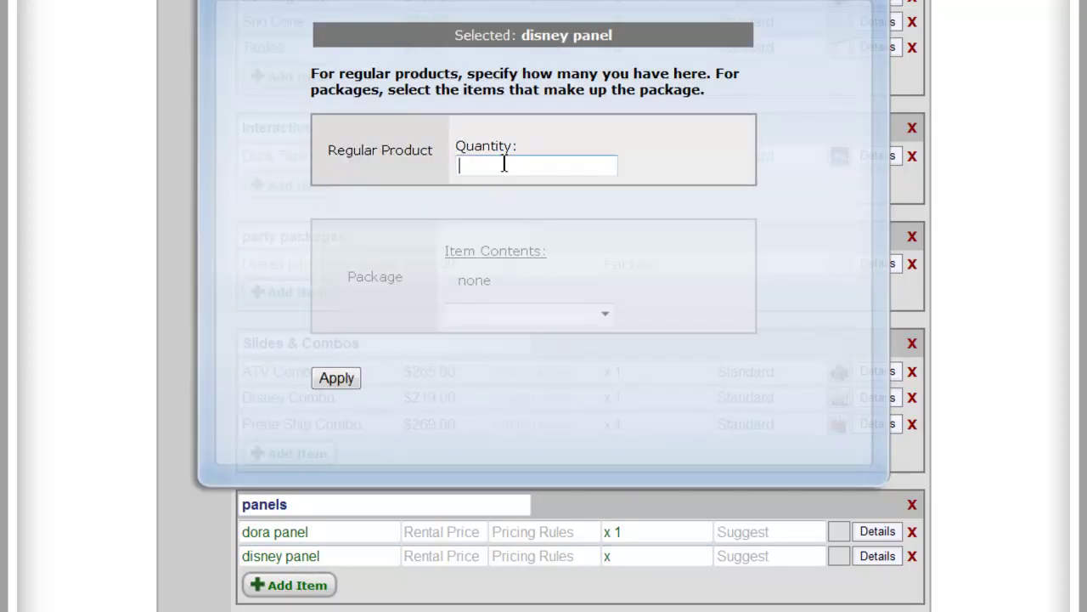
pyautogui.write('1')
pyautogui.click(325, 381)
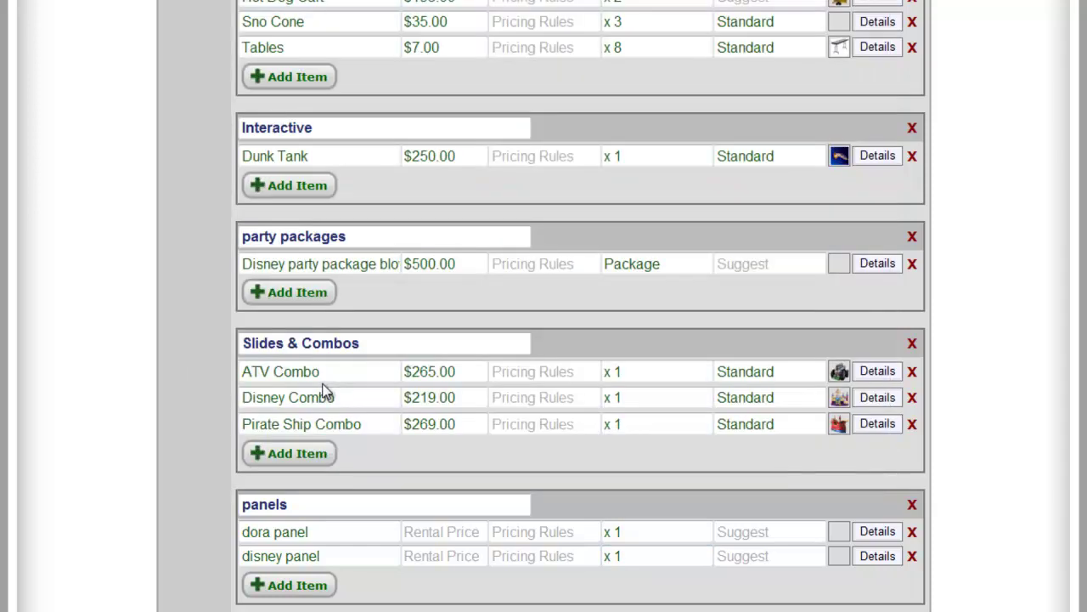
# Add an item named "monster truck panel" to the panels category as a regular product with a quantity of 1.
pyautogui.click(290, 584)
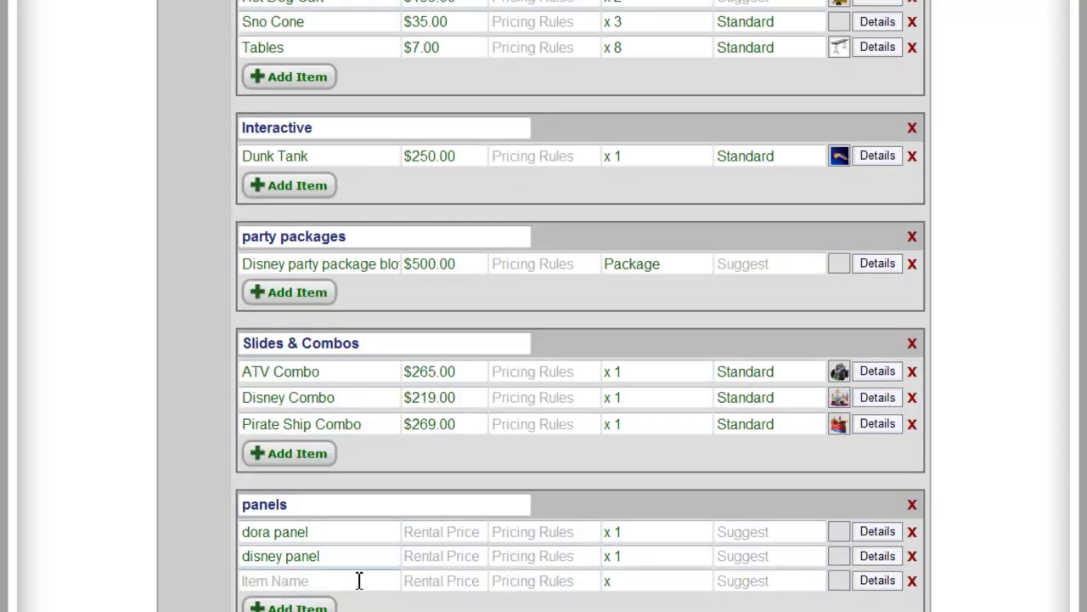
pyautogui.click(309, 579)
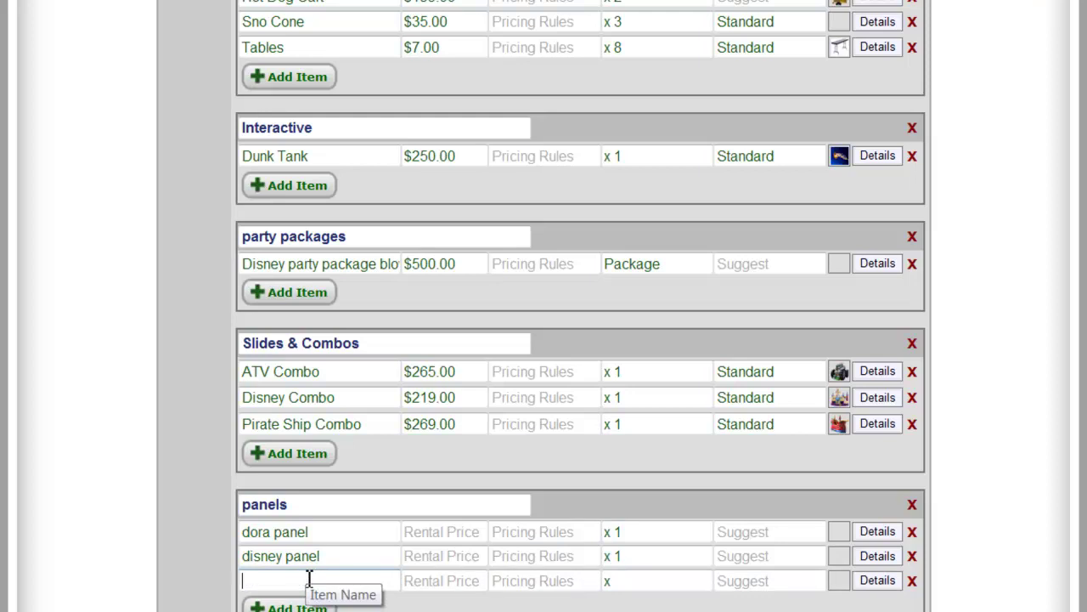
pyautogui.write('monster truck')
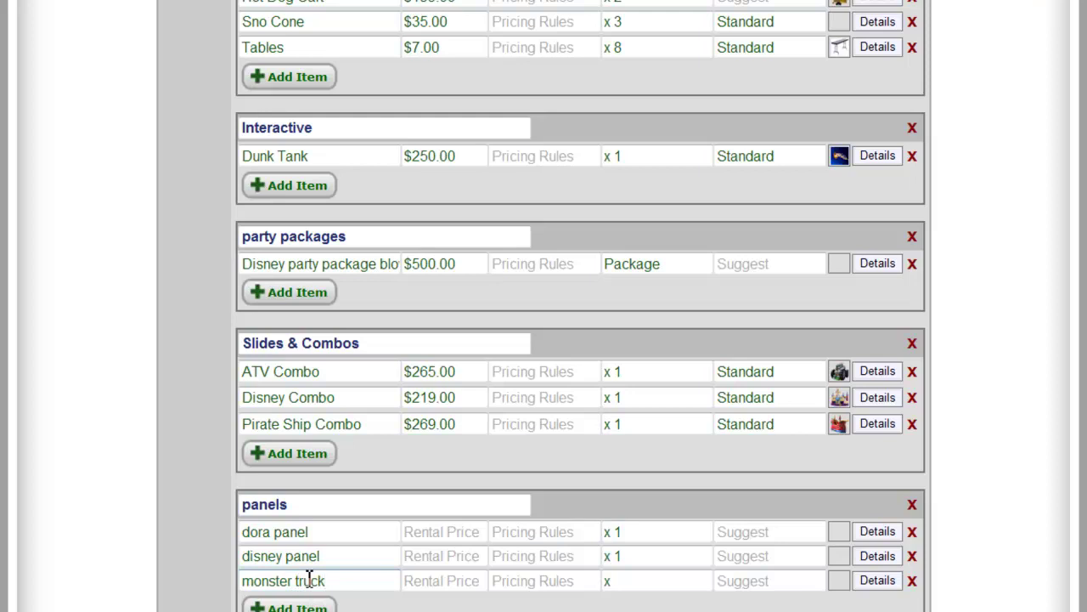
pyautogui.write(' panel')
pyautogui.click(635, 583)
pyautogui.click(496, 166)
pyautogui.write('1')
pyautogui.click(336, 378)
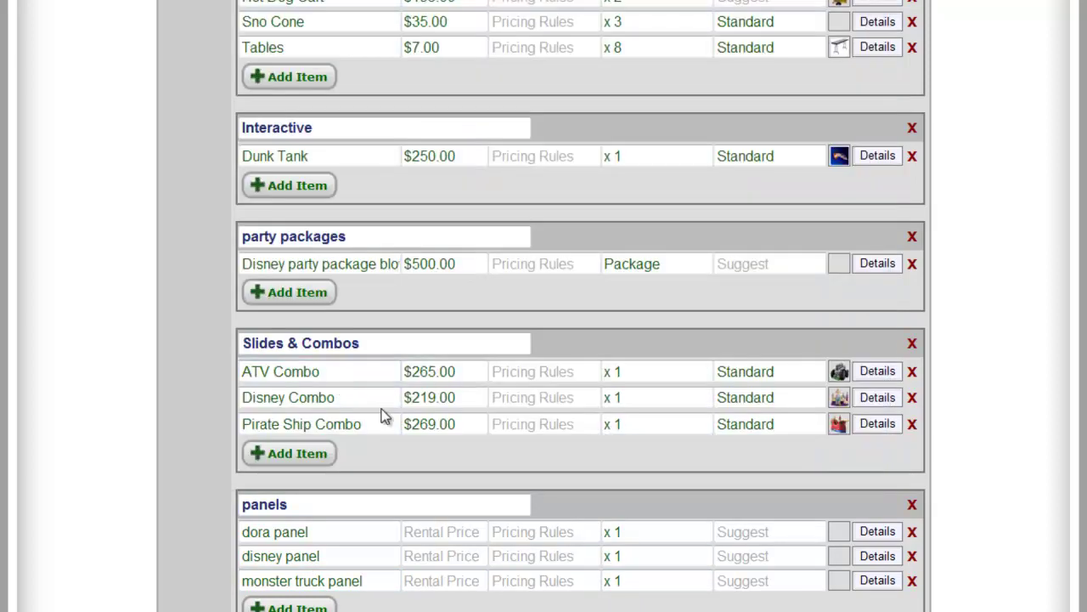
# View the main picture of the Bounce House item in the Bounce Houses category and close it.
pyautogui.scroll(7, 661, 387)
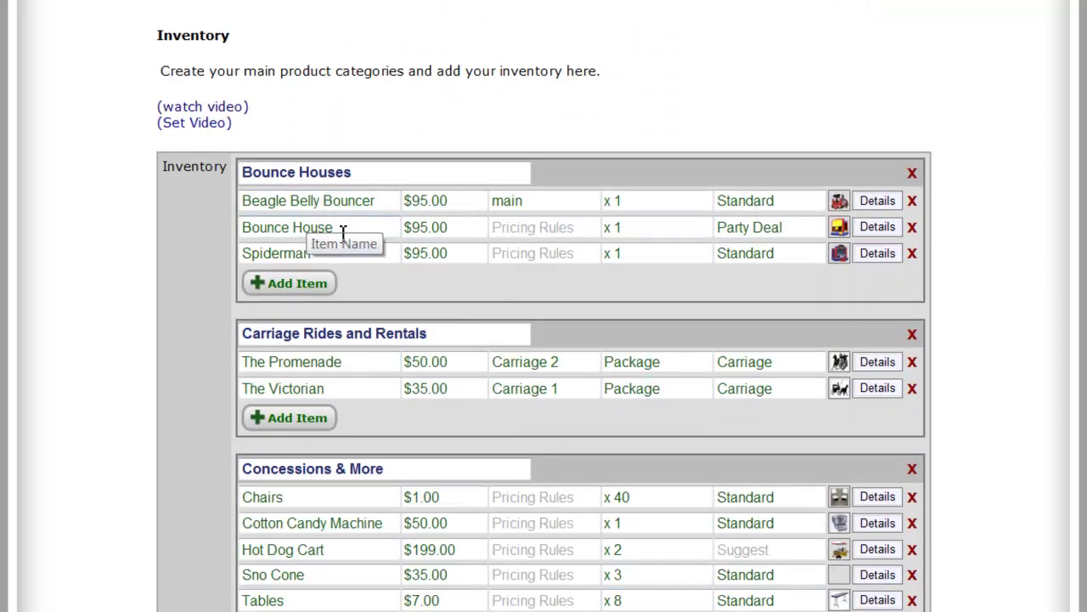
pyautogui.click(840, 229)
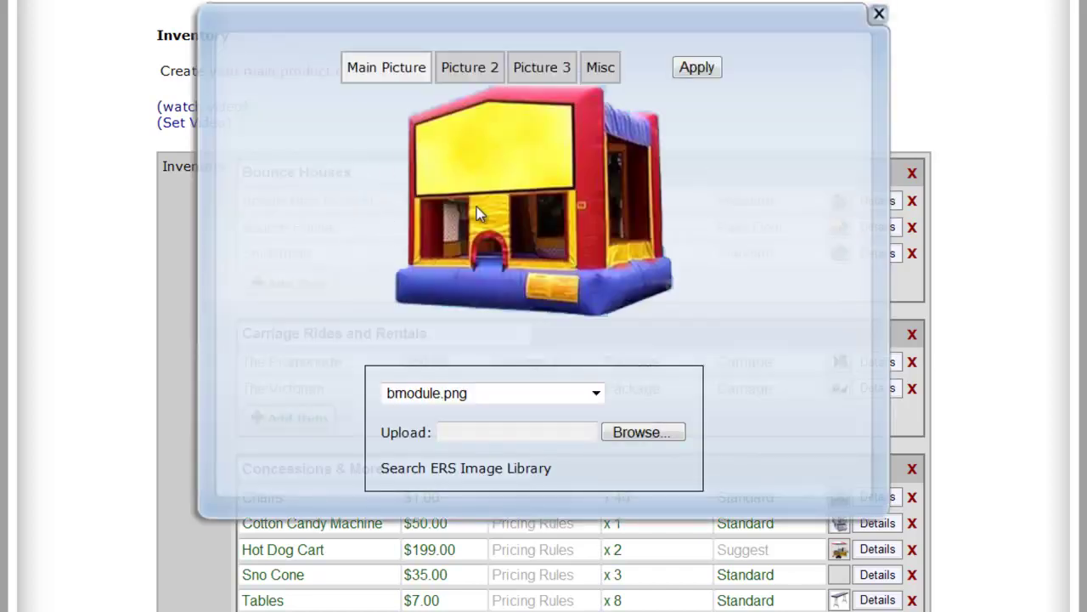
pyautogui.click(879, 15)
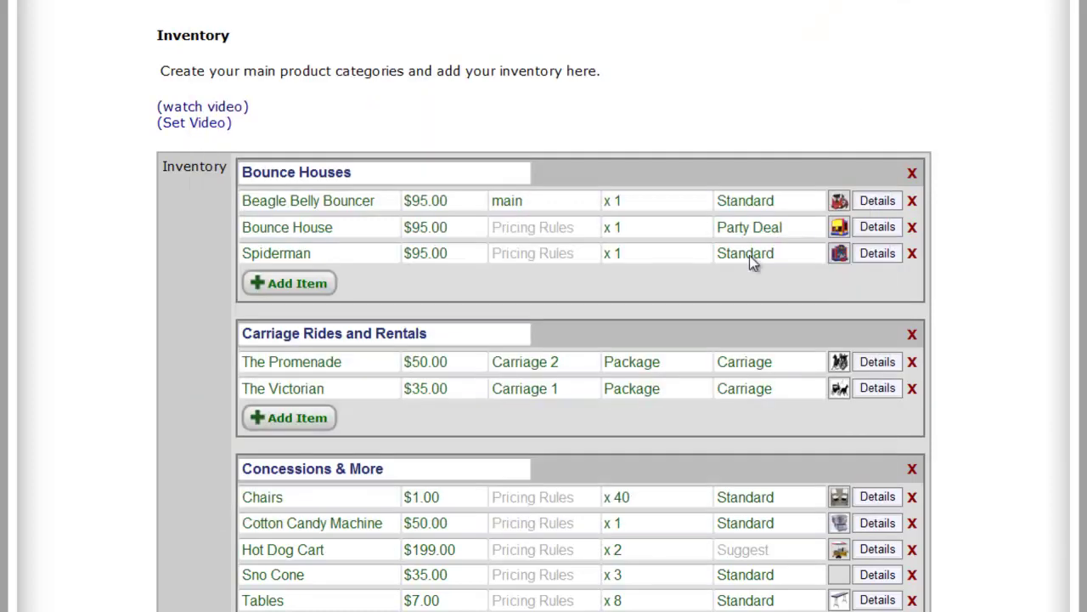
# Save the inventory with the new panels category and its items.
pyautogui.scroll(-5, 684, 350)
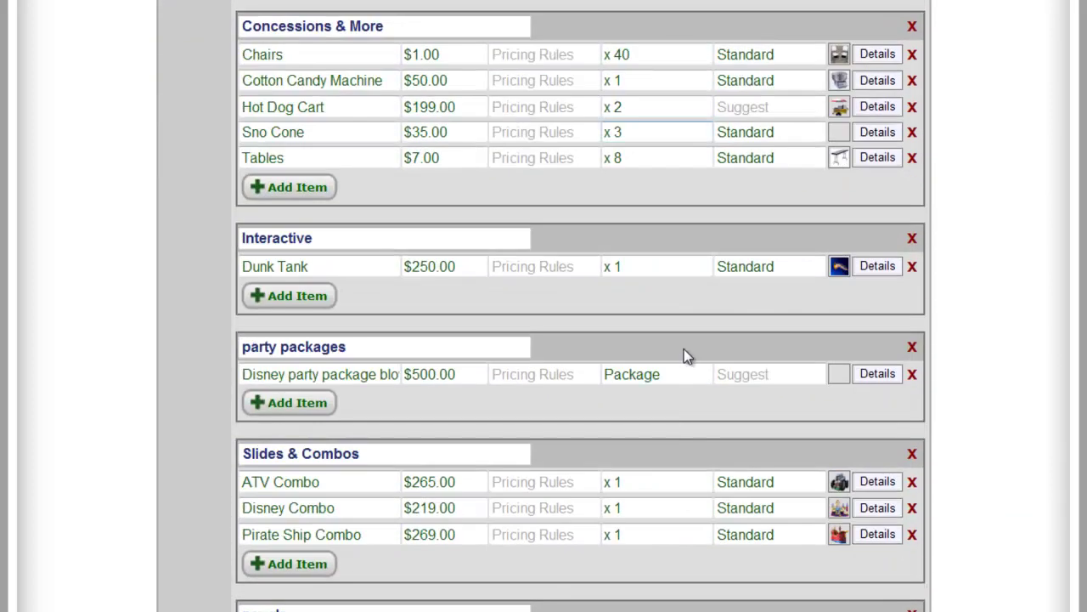
pyautogui.scroll(-3, 684, 355)
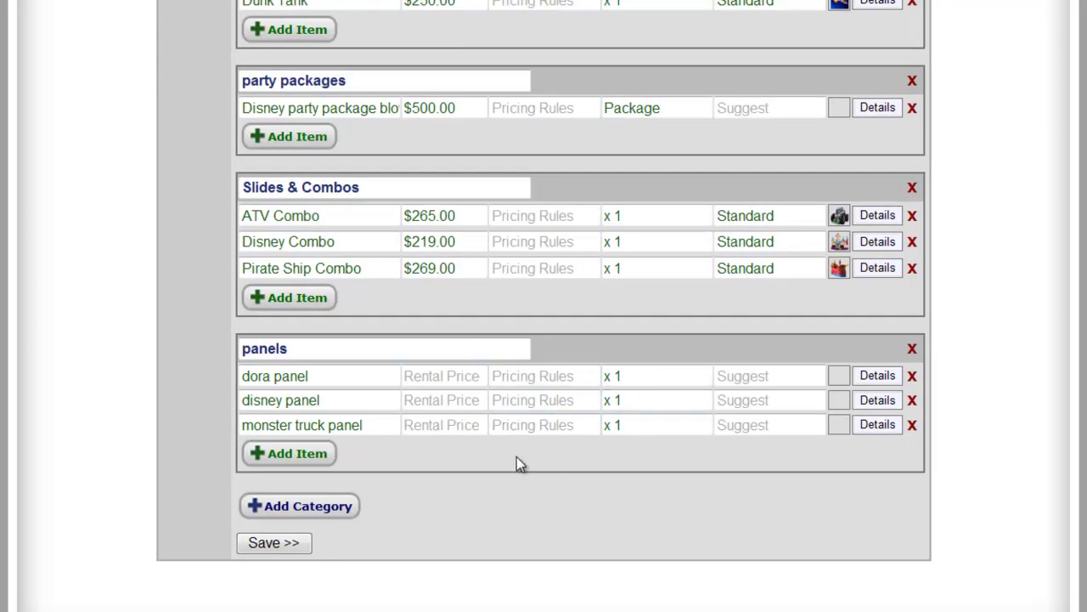
pyautogui.click(268, 548)
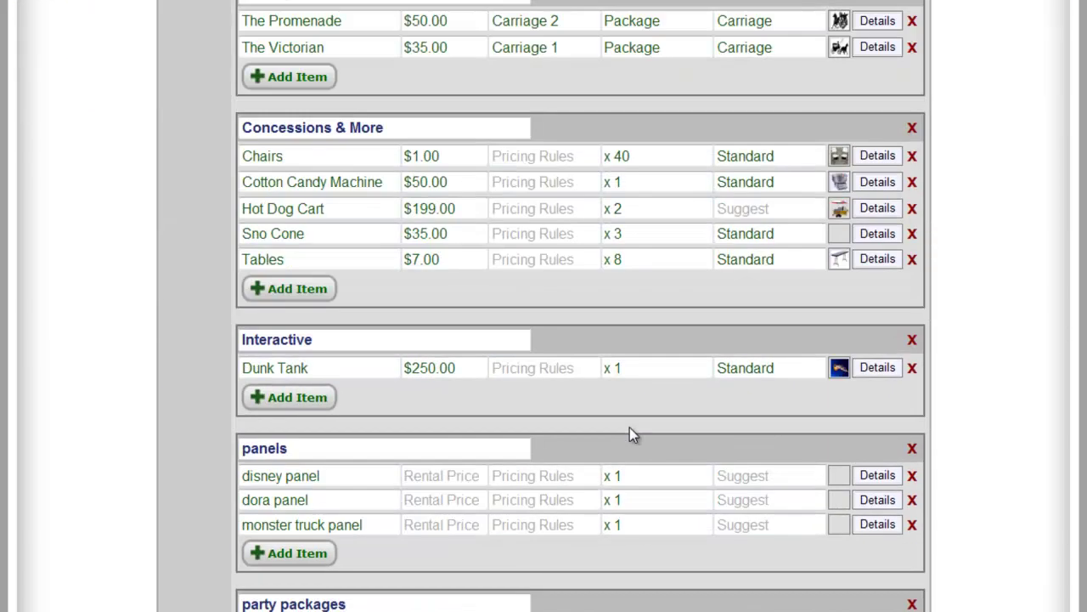
# Add an item named "Dora Jump" to the Bounce Houses category with a rental price of 95.00.
pyautogui.scroll(4, 548, 406)
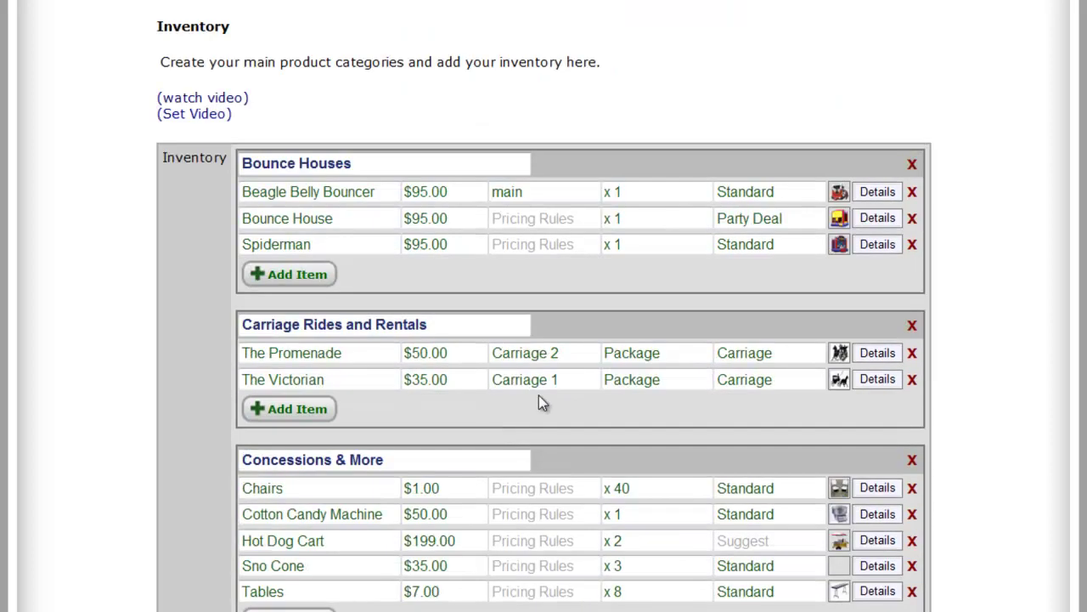
pyautogui.click(307, 289)
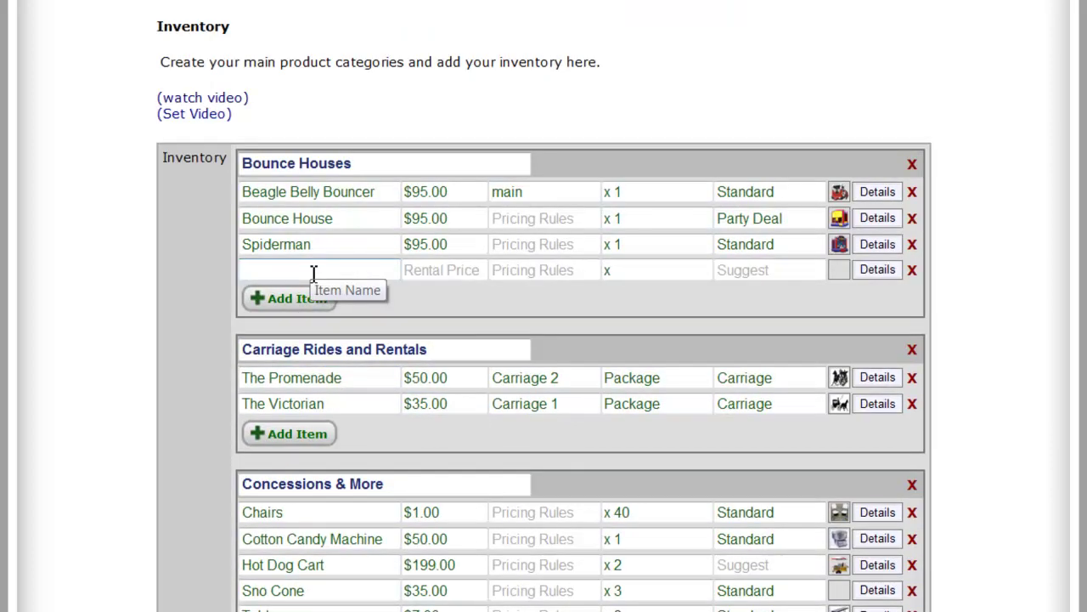
pyautogui.write('Dora Jump')
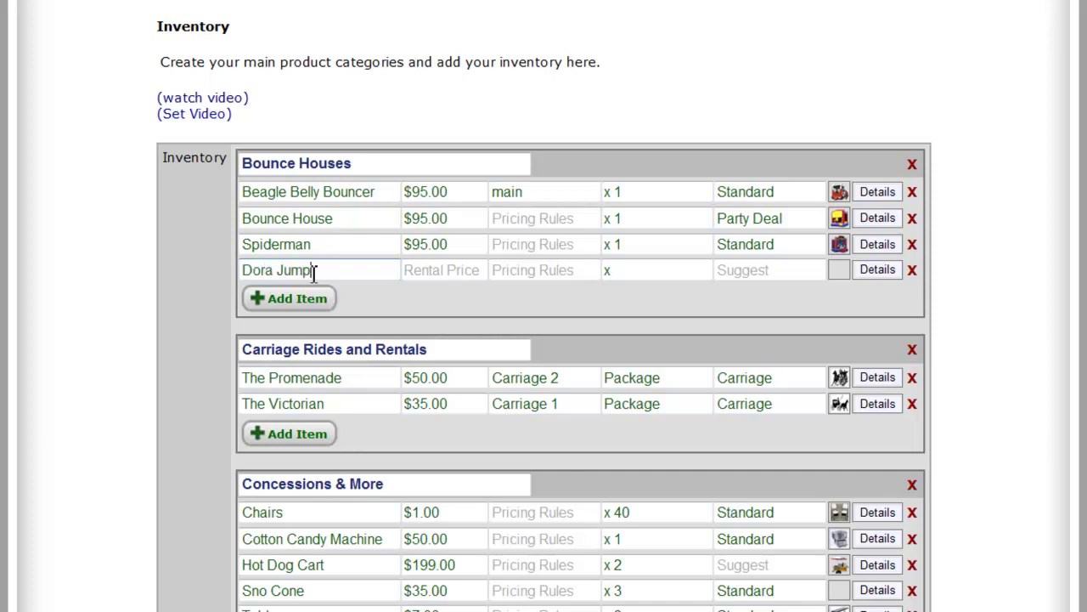
pyautogui.click(432, 270)
pyautogui.write('95.00')
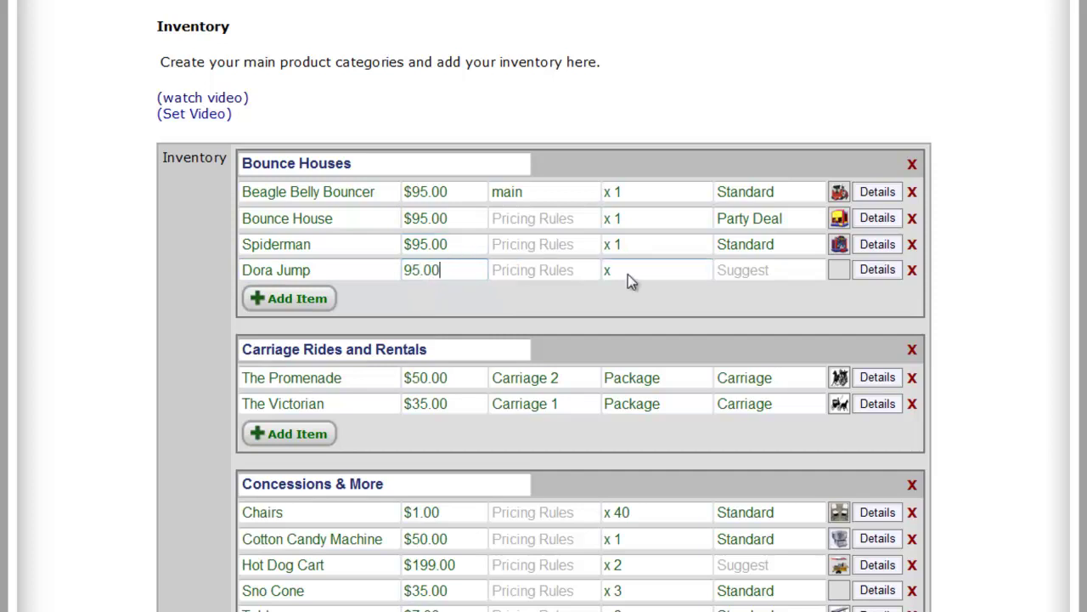
# Make Dora Jump a package containing one Bounce House and one dora panel, and recheck its contents.
pyautogui.click(637, 271)
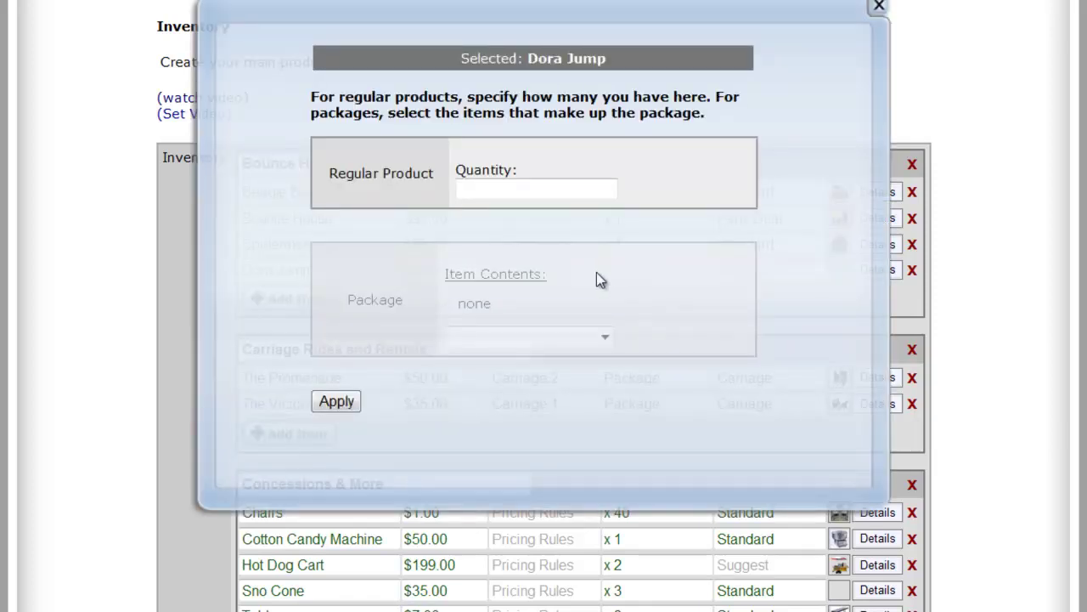
pyautogui.click(529, 340)
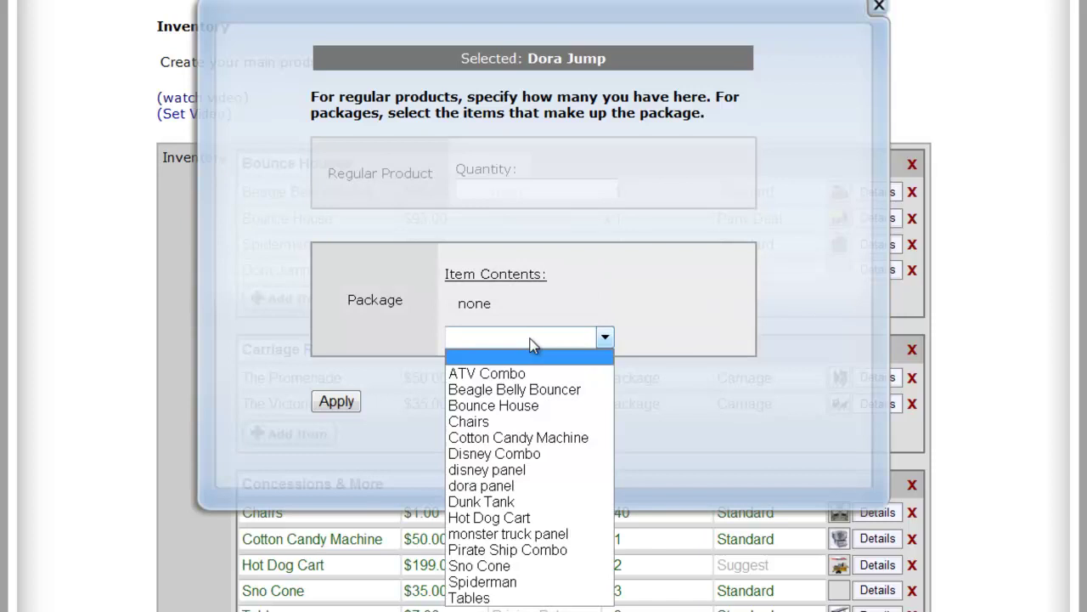
pyautogui.click(518, 407)
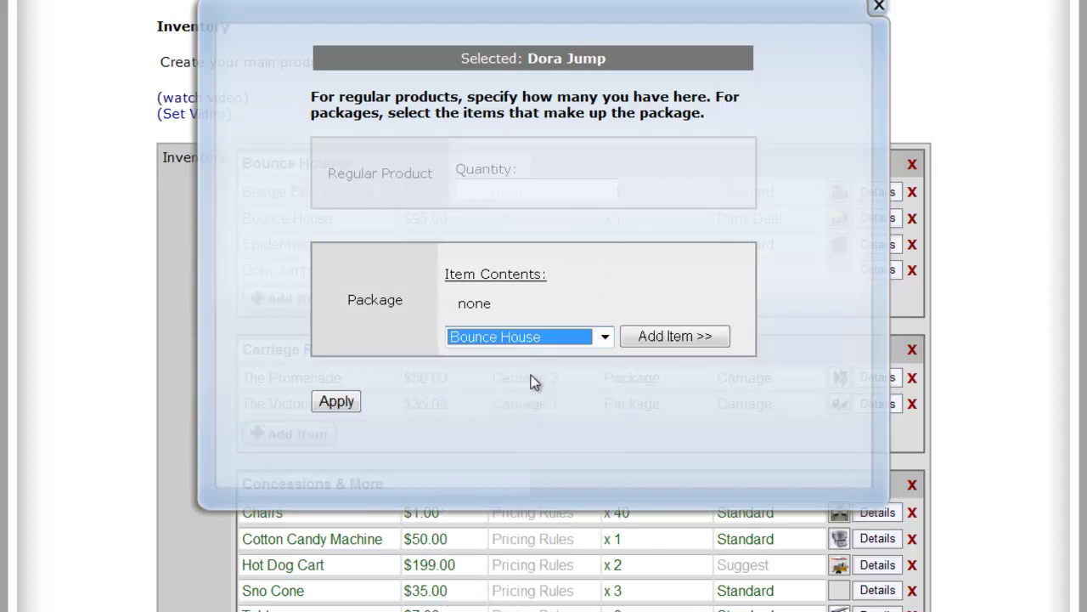
pyautogui.click(710, 345)
pyautogui.click(565, 348)
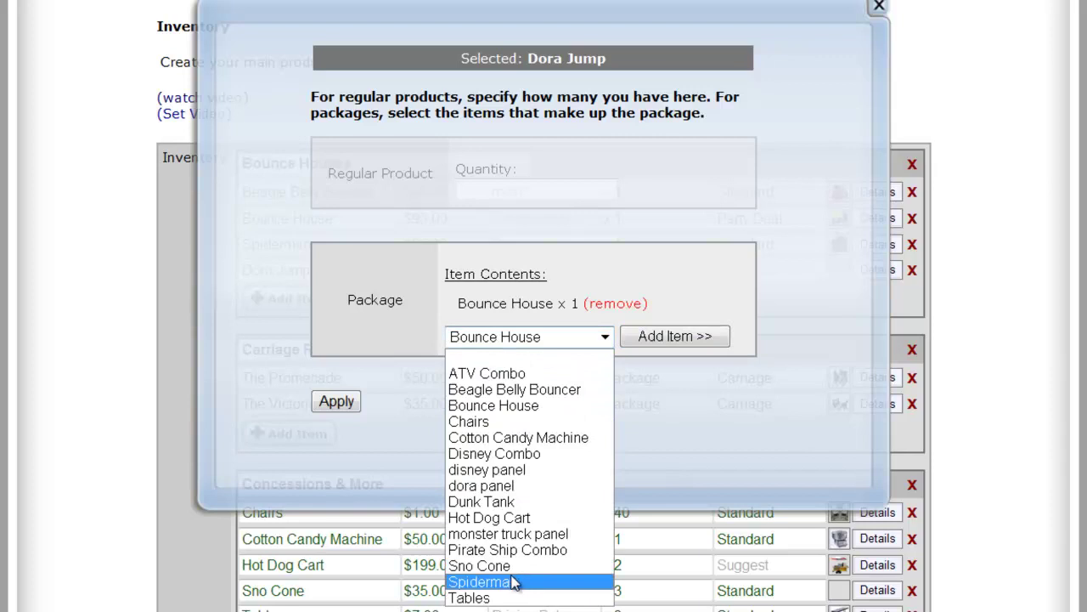
pyautogui.click(537, 482)
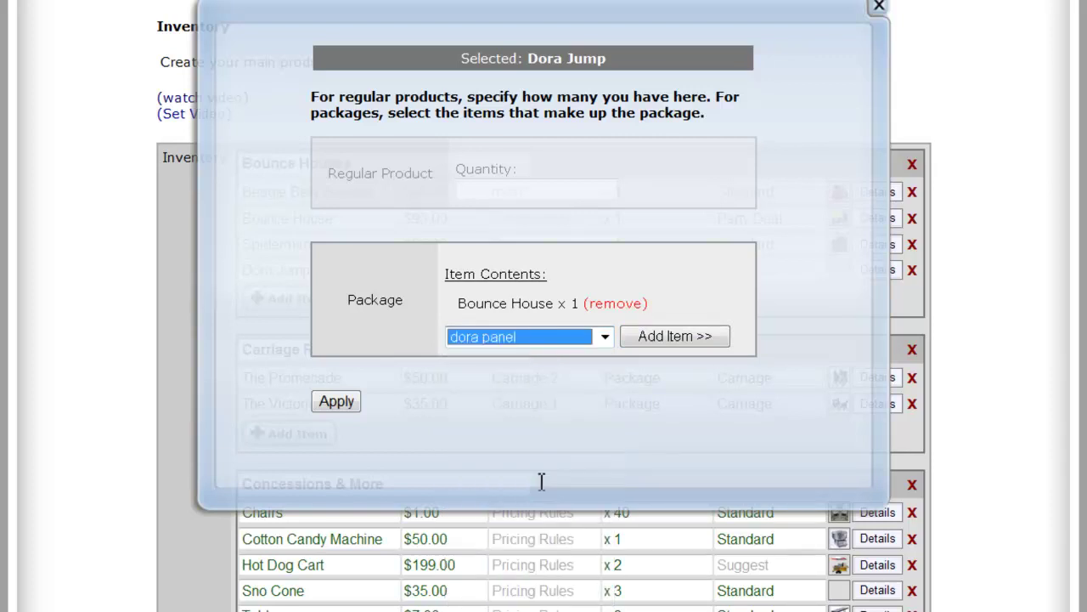
pyautogui.click(645, 339)
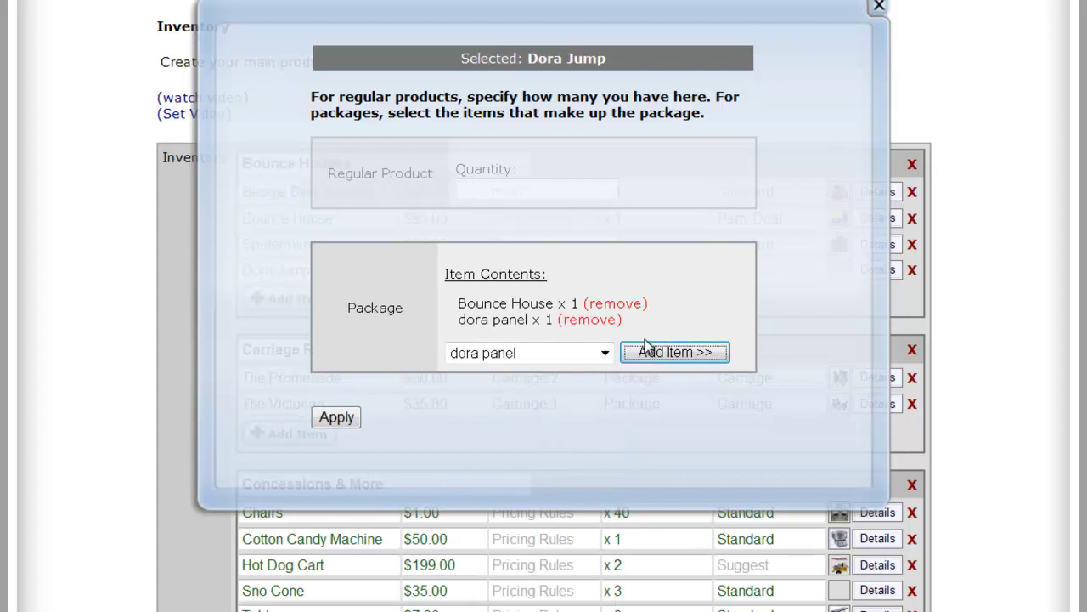
pyautogui.click(348, 419)
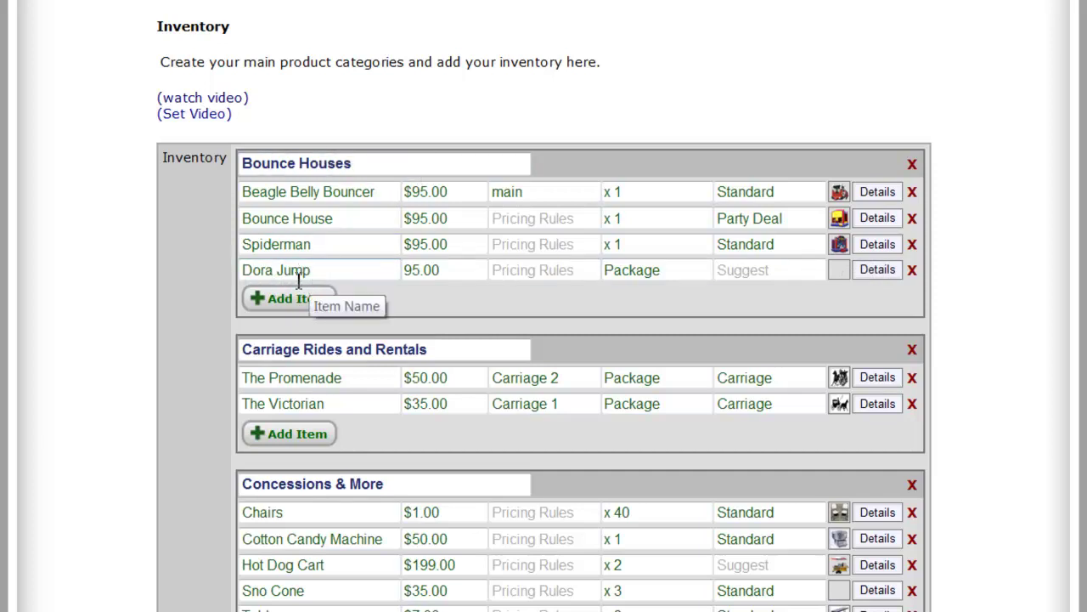
pyautogui.click(649, 270)
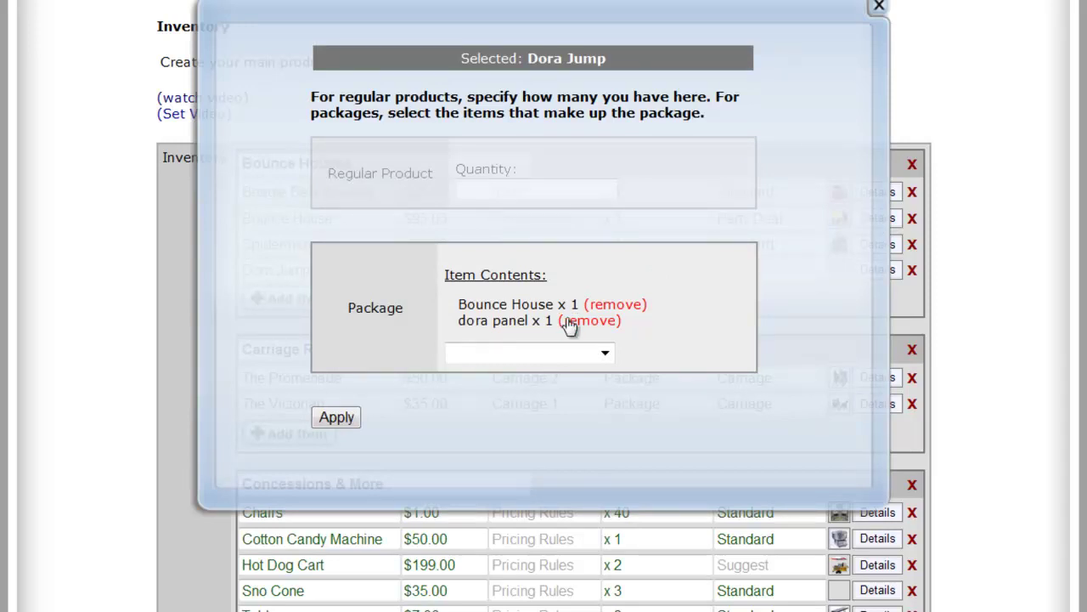
pyautogui.click(878, 10)
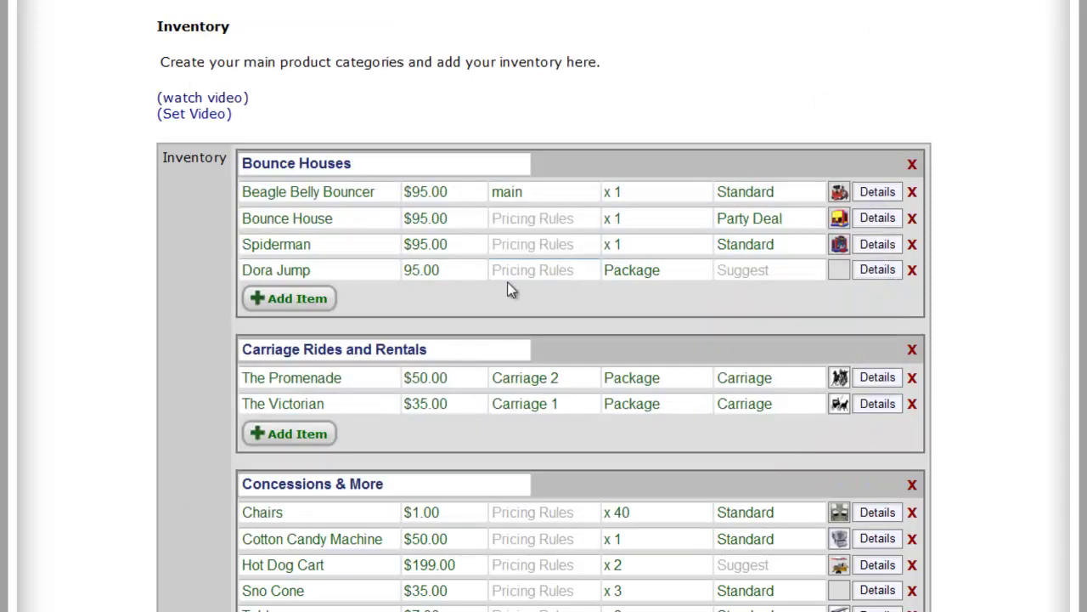
# Add a Dora Combo item priced 269.00 to Slides & Combos as a package of one dora panel and one Disney Combo.
pyautogui.scroll(-1, 365, 437)
pyautogui.scroll(-5, 361, 438)
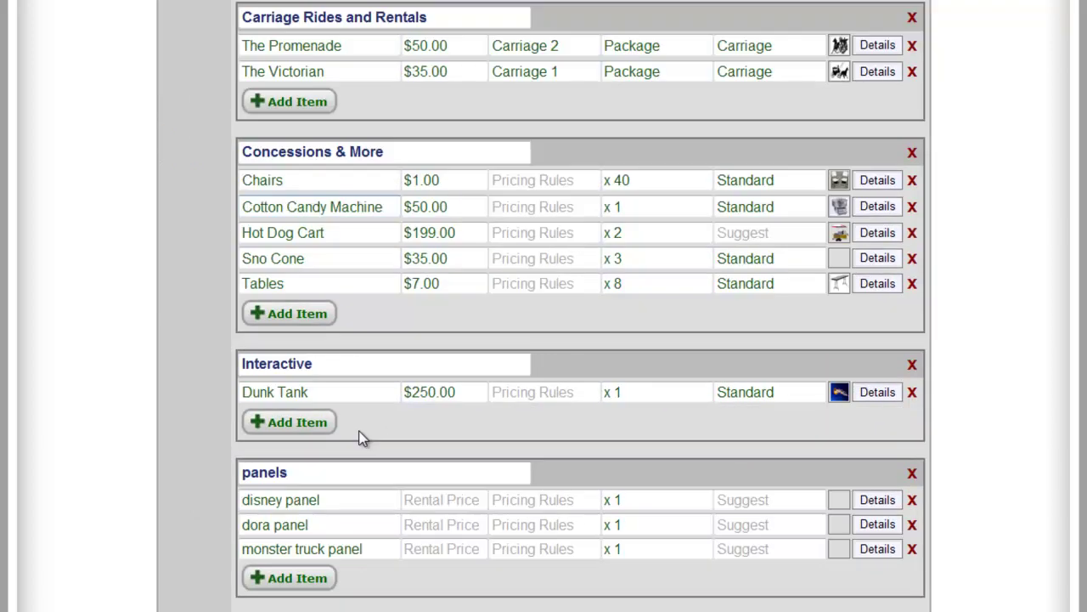
pyautogui.scroll(-4, 360, 435)
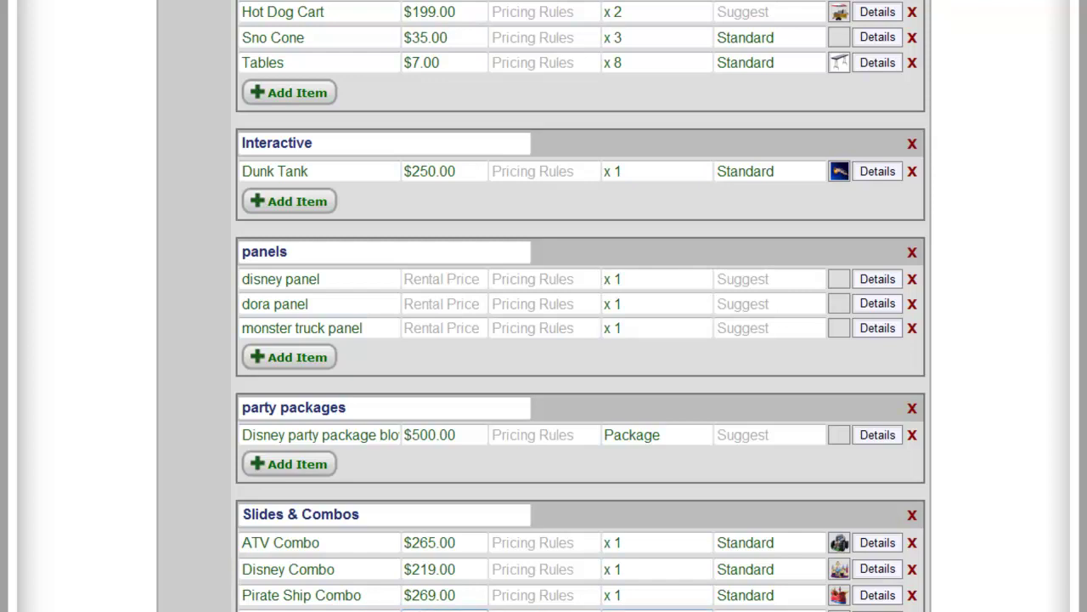
pyautogui.click(629, 609)
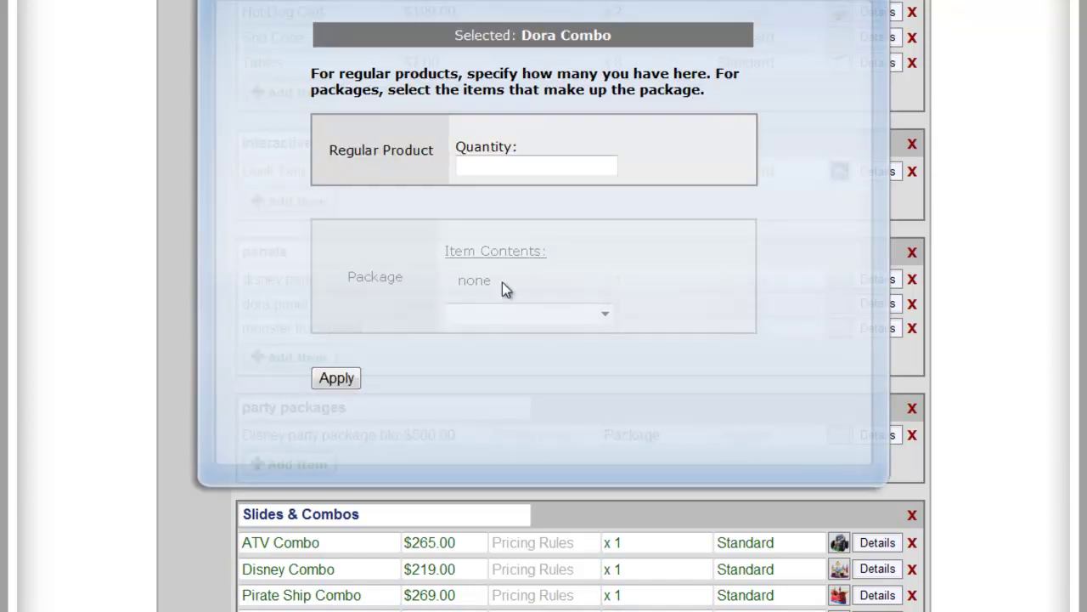
pyautogui.click(502, 282)
pyautogui.click(495, 311)
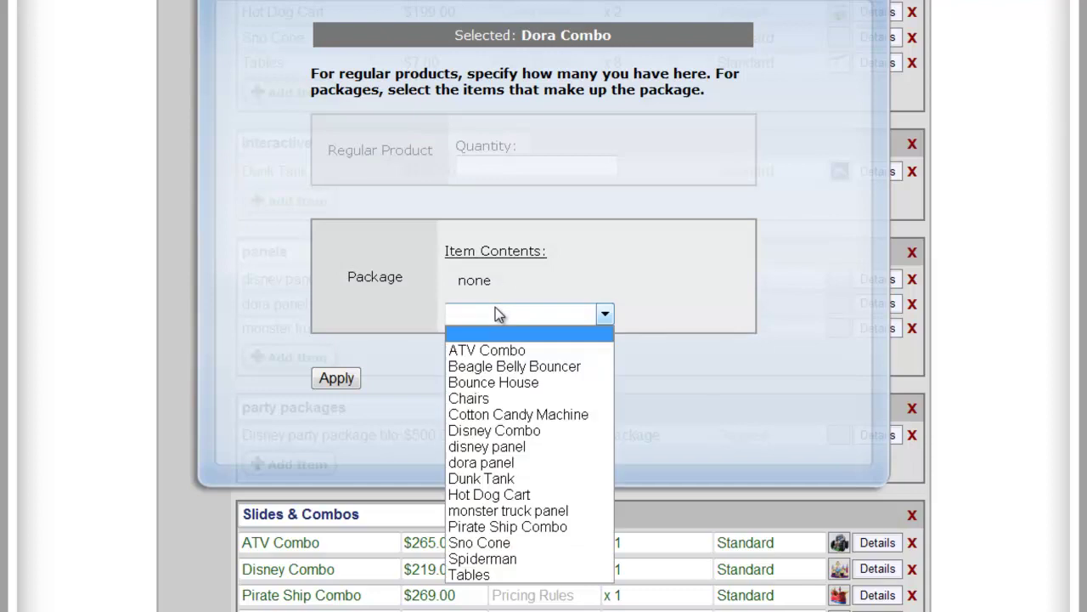
pyautogui.click(497, 463)
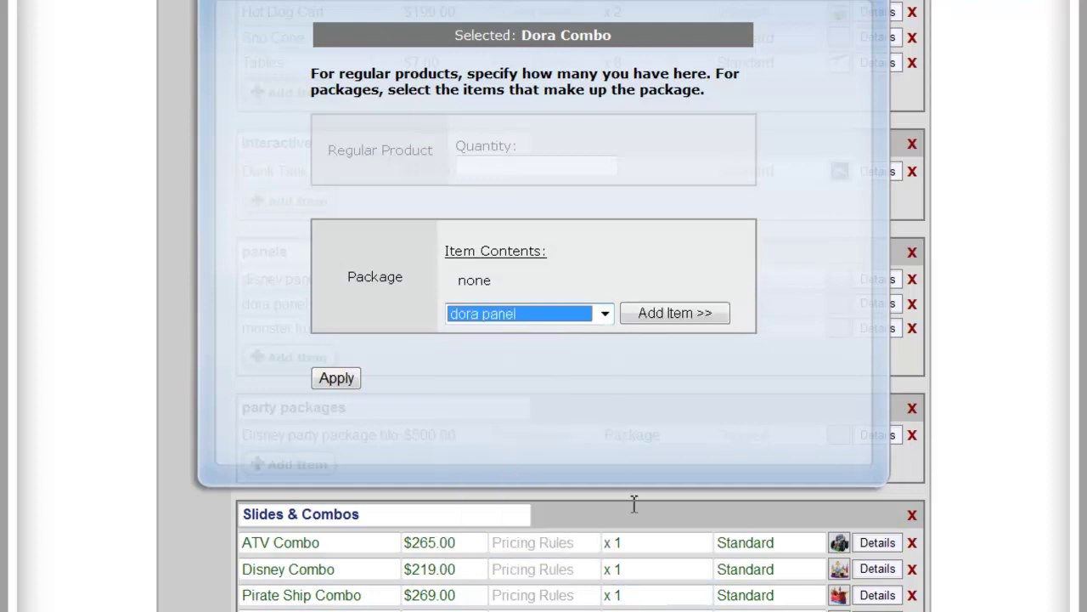
pyautogui.click(659, 320)
pyautogui.click(605, 315)
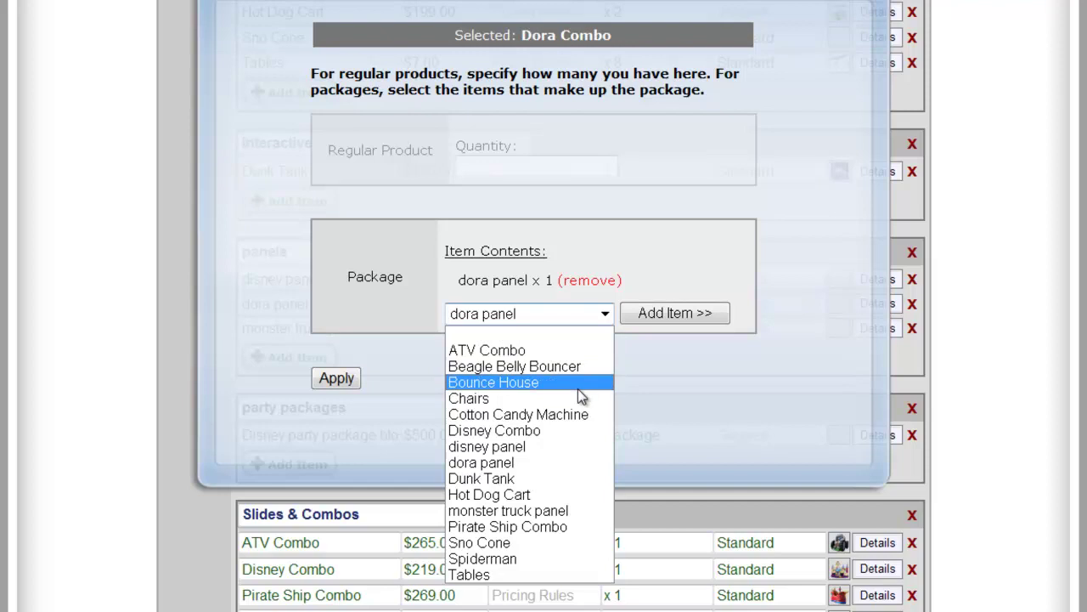
pyautogui.click(571, 431)
pyautogui.click(657, 310)
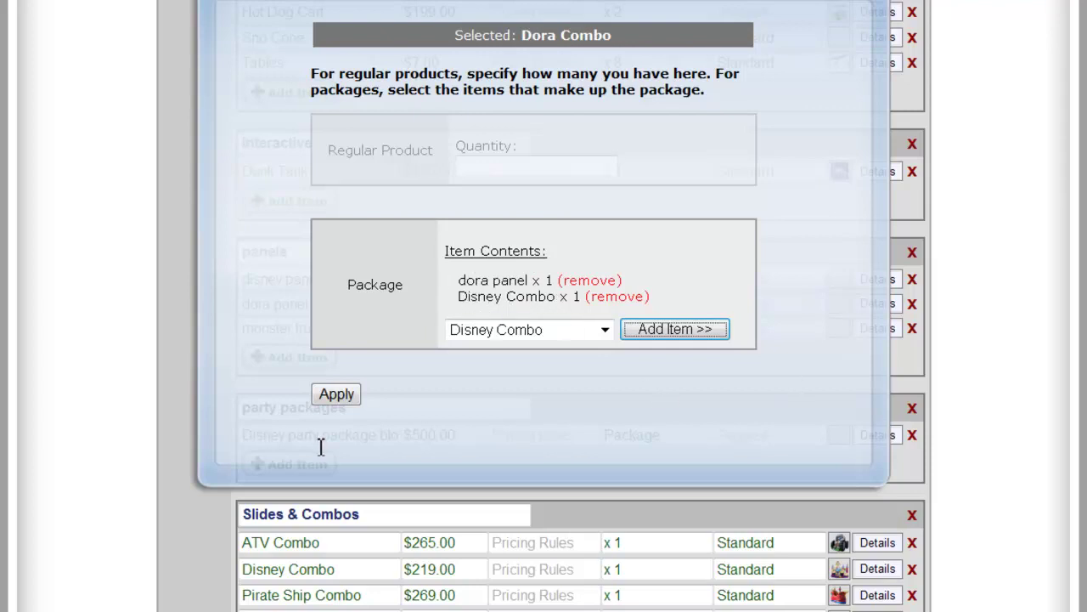
pyautogui.click(326, 401)
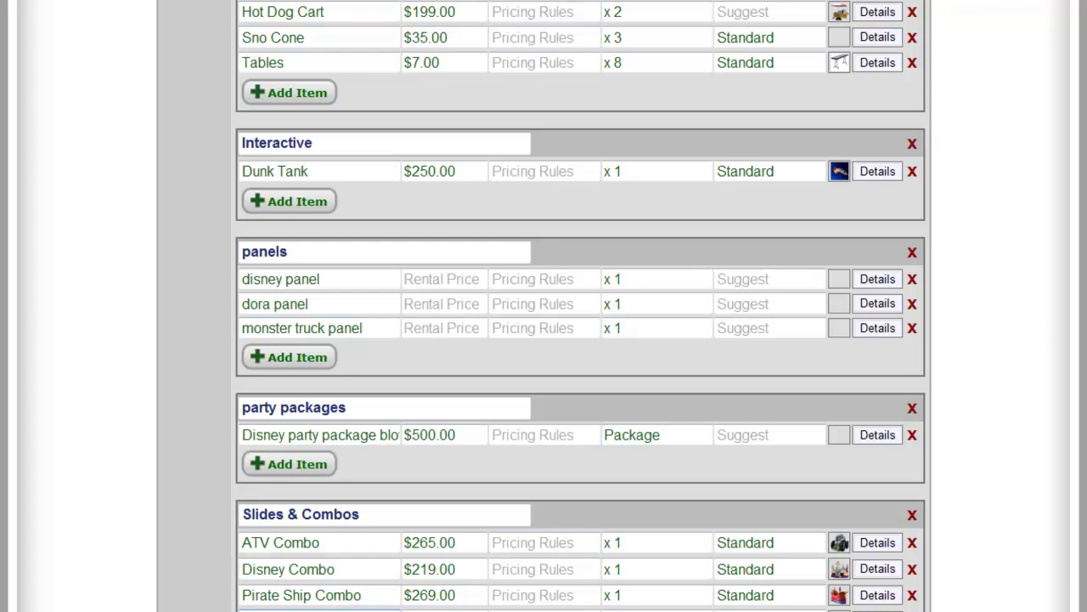
# Remove the Disney Combo from the Dora Combo package contents and apply the change.
pyautogui.click(647, 609)
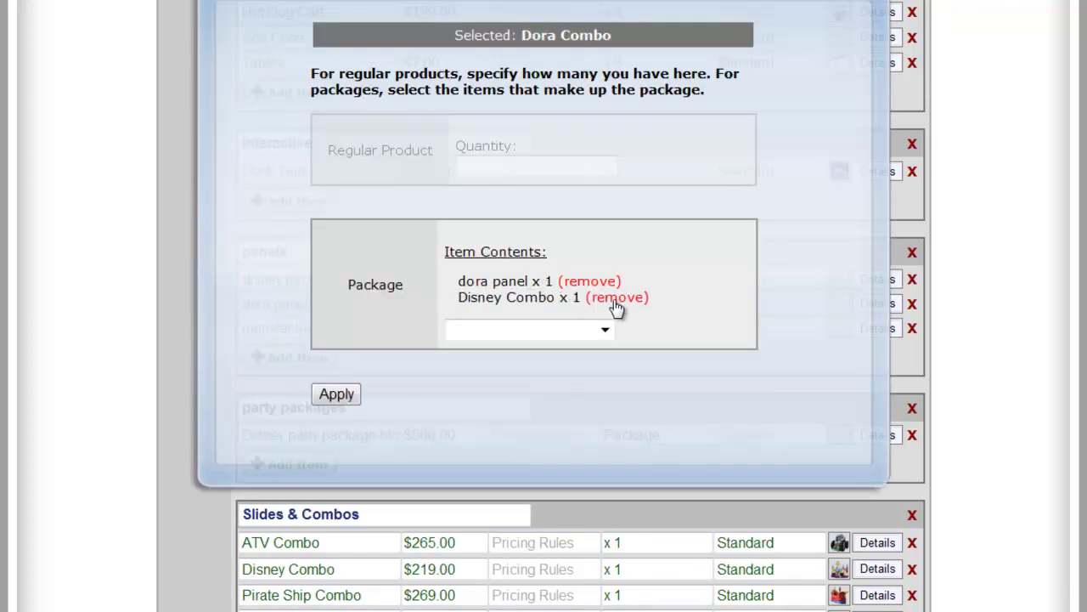
pyautogui.click(616, 298)
pyautogui.click(336, 379)
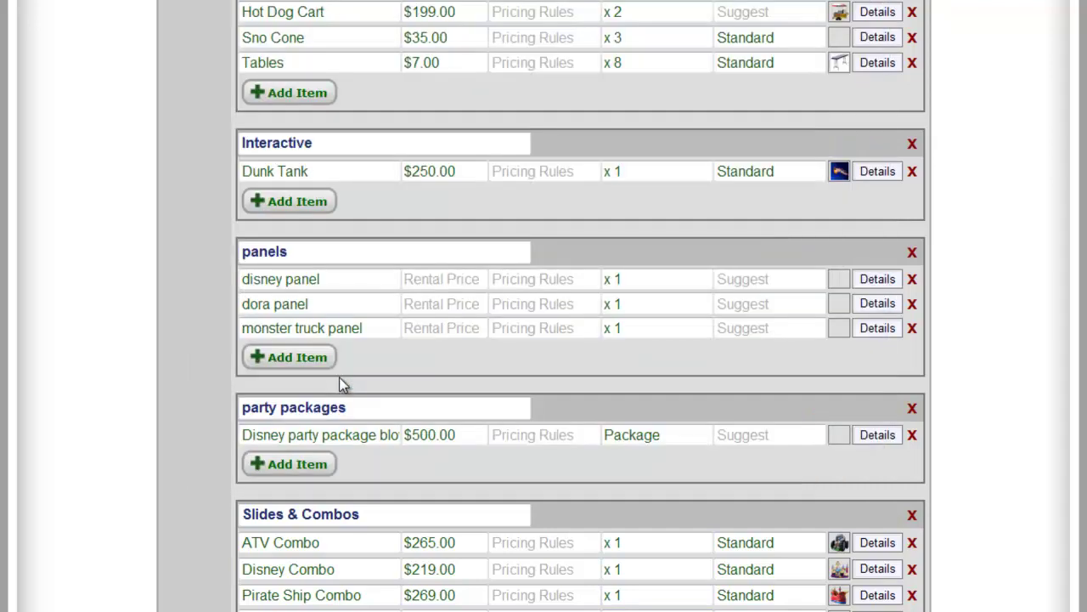
# Add a regular product named "4 in 1 combo" to Slides & Combos with price 269 and quantity 1, and save the inventory.
pyautogui.scroll(-2, 556, 481)
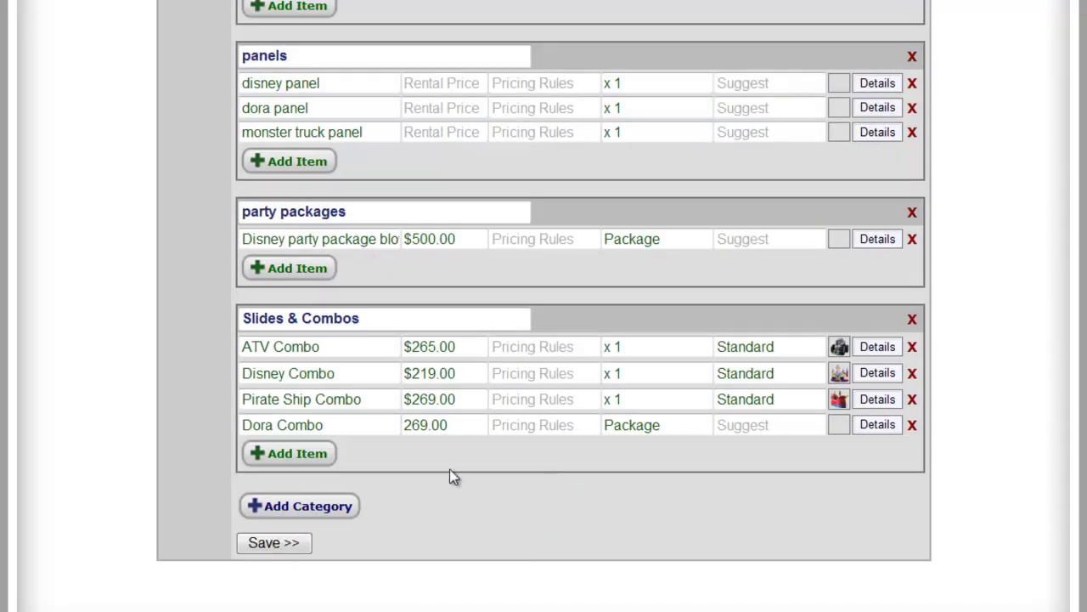
pyautogui.click(281, 457)
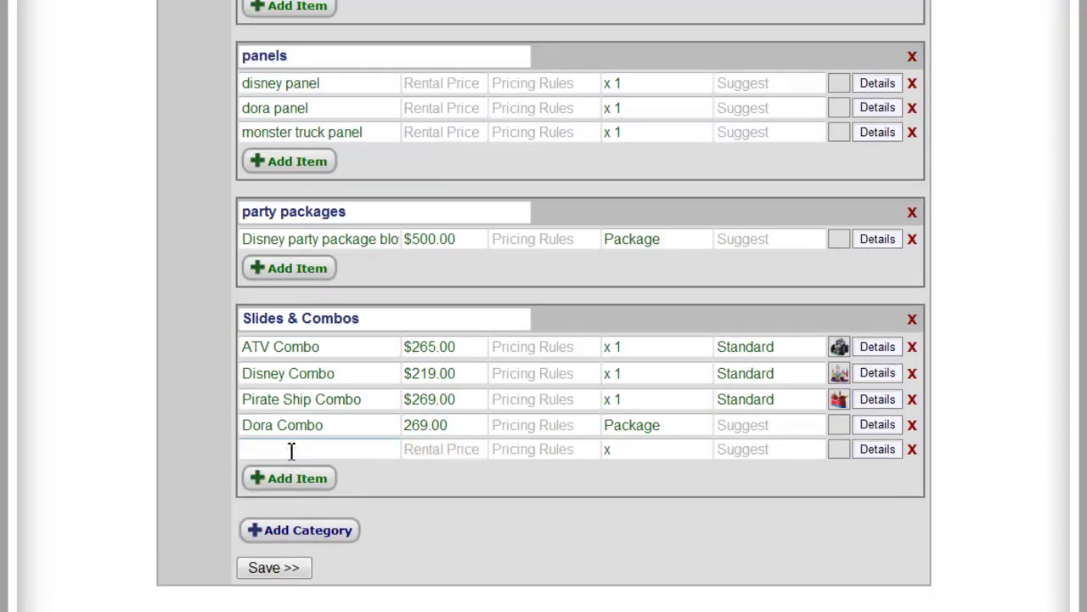
pyautogui.write('4 in ')
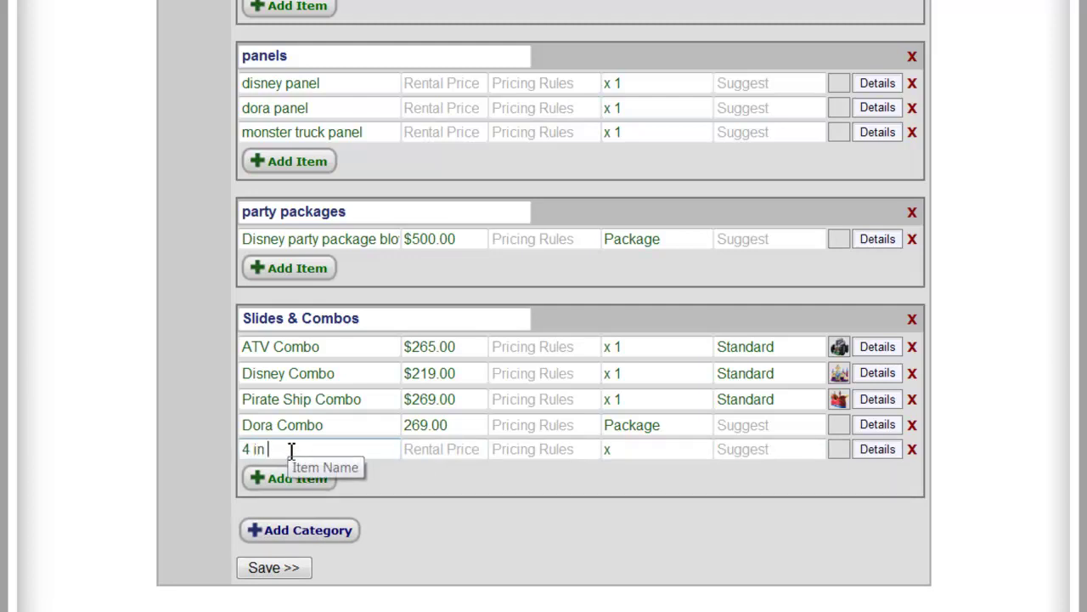
pyautogui.write('1 combo')
pyautogui.click(433, 442)
pyautogui.write('269')
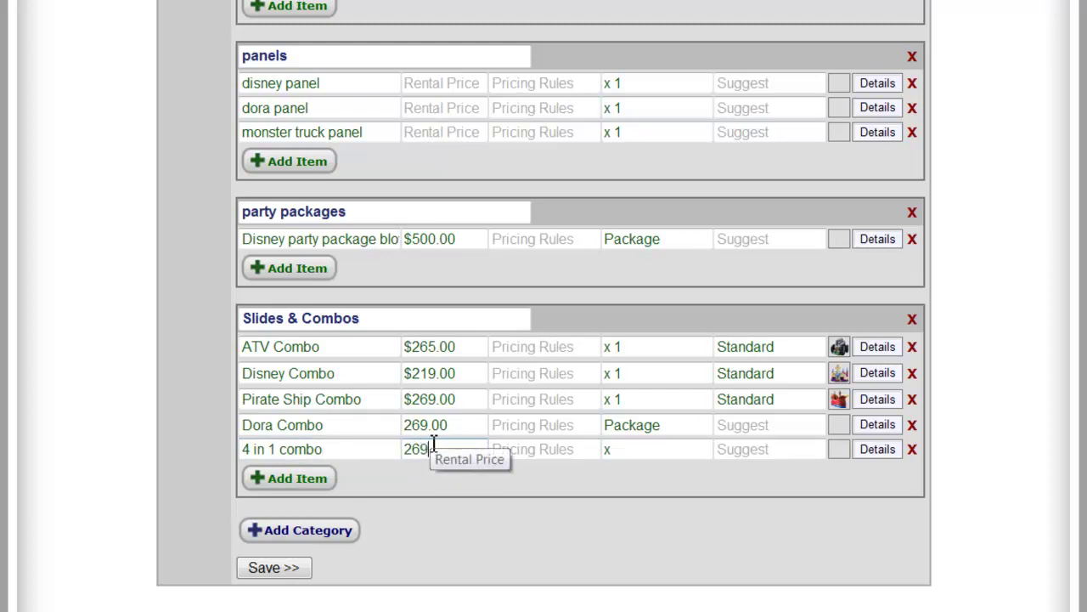
pyautogui.click(650, 450)
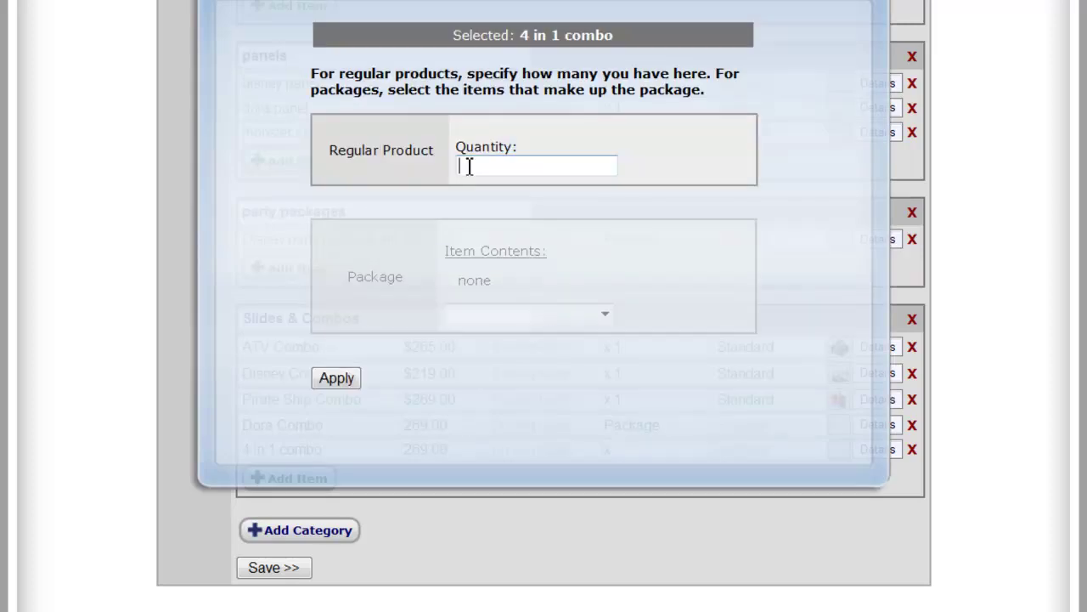
pyautogui.write('1')
pyautogui.click(323, 379)
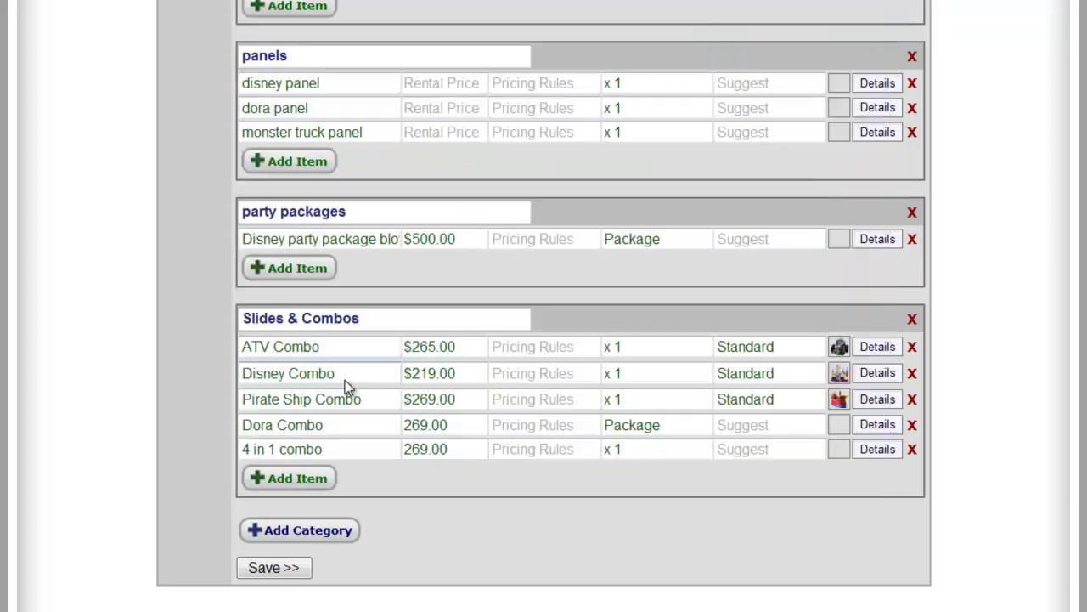
pyautogui.click(288, 567)
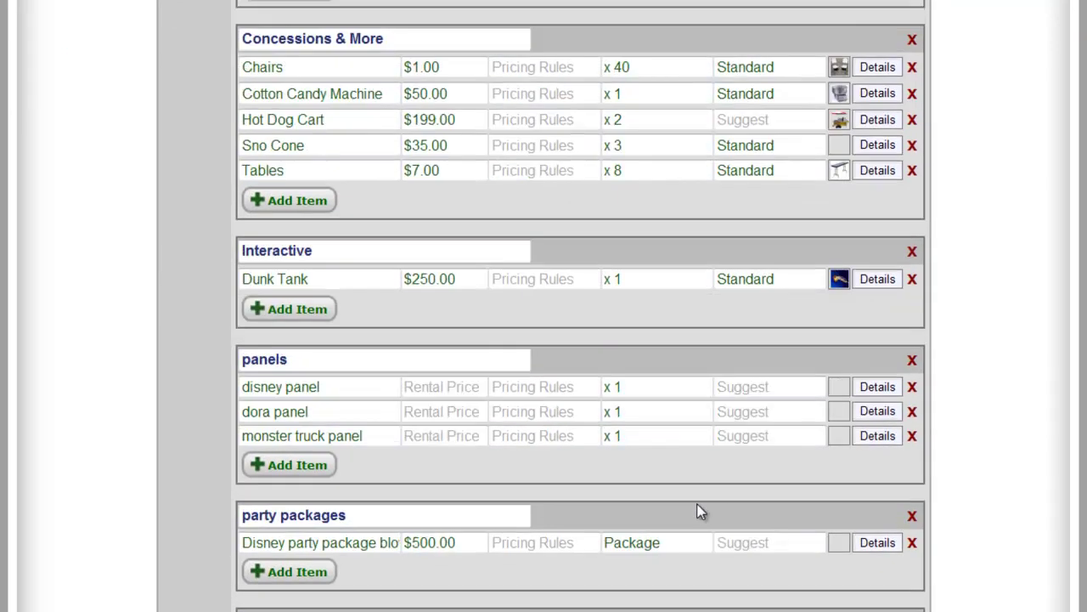
# Add one 4 in 1 combo to the Dora Combo package contents and save the inventory.
pyautogui.scroll(-3, 697, 520)
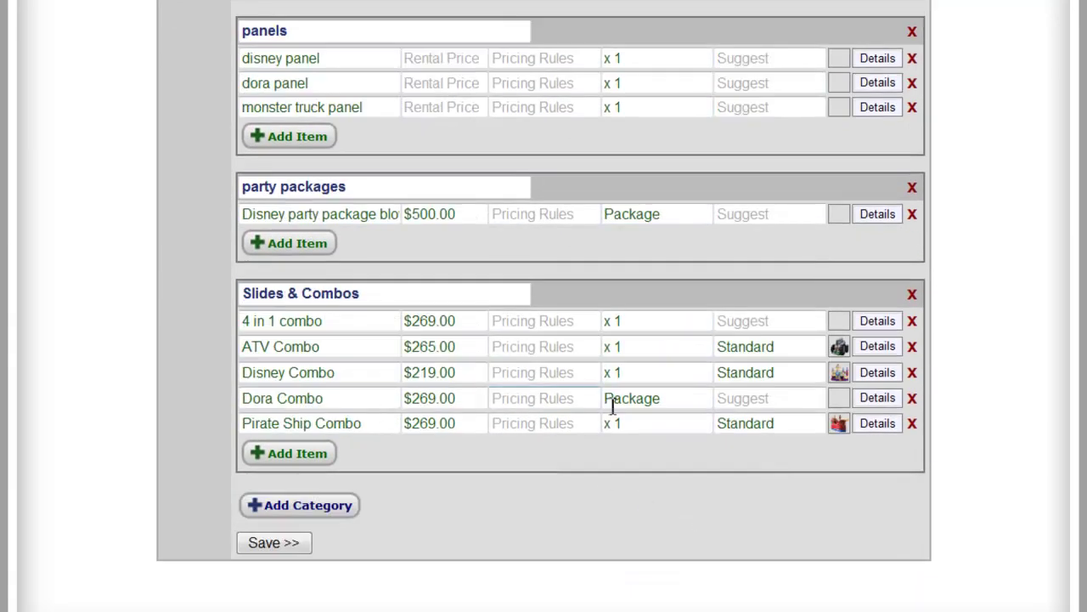
pyautogui.click(656, 401)
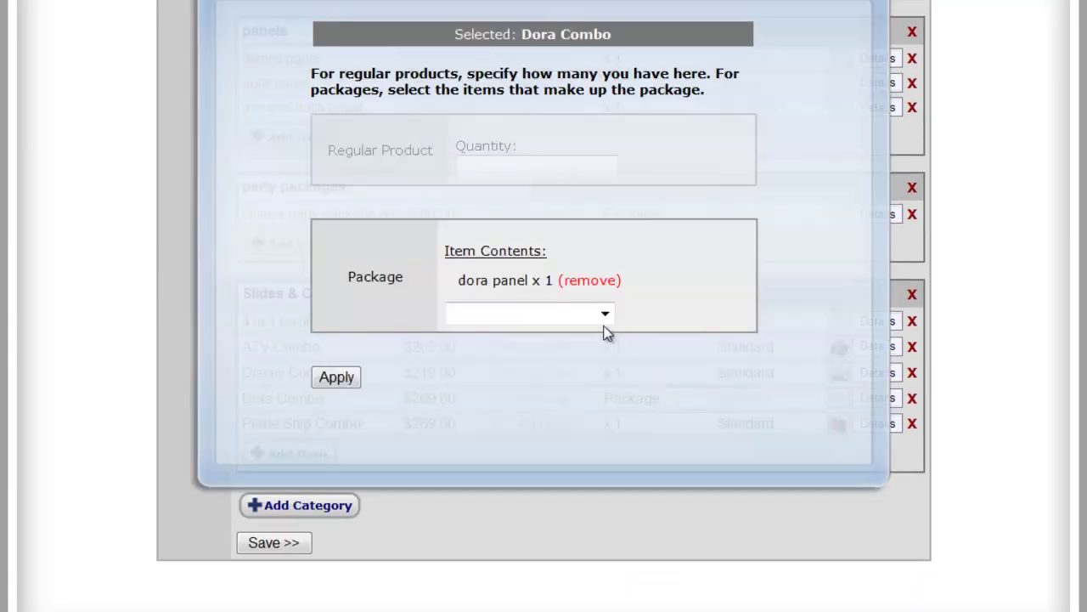
pyautogui.click(601, 316)
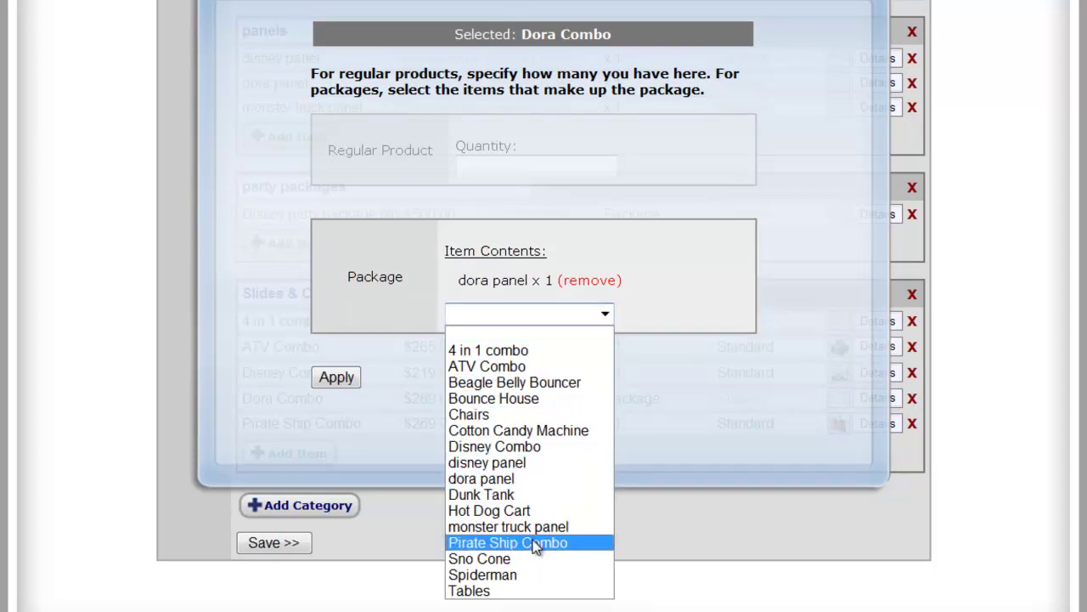
pyautogui.click(502, 350)
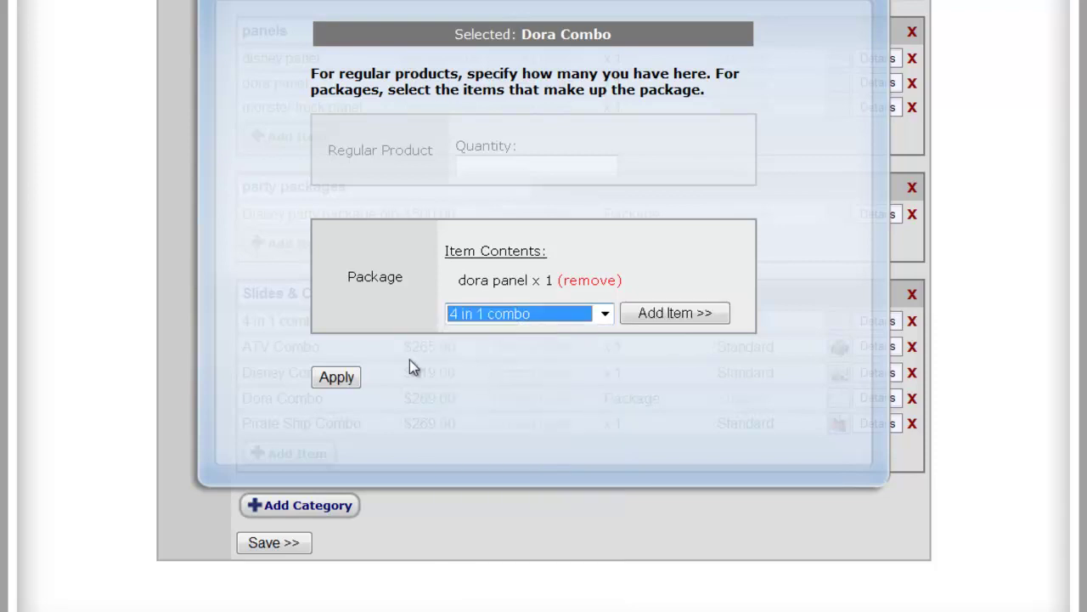
pyautogui.click(661, 316)
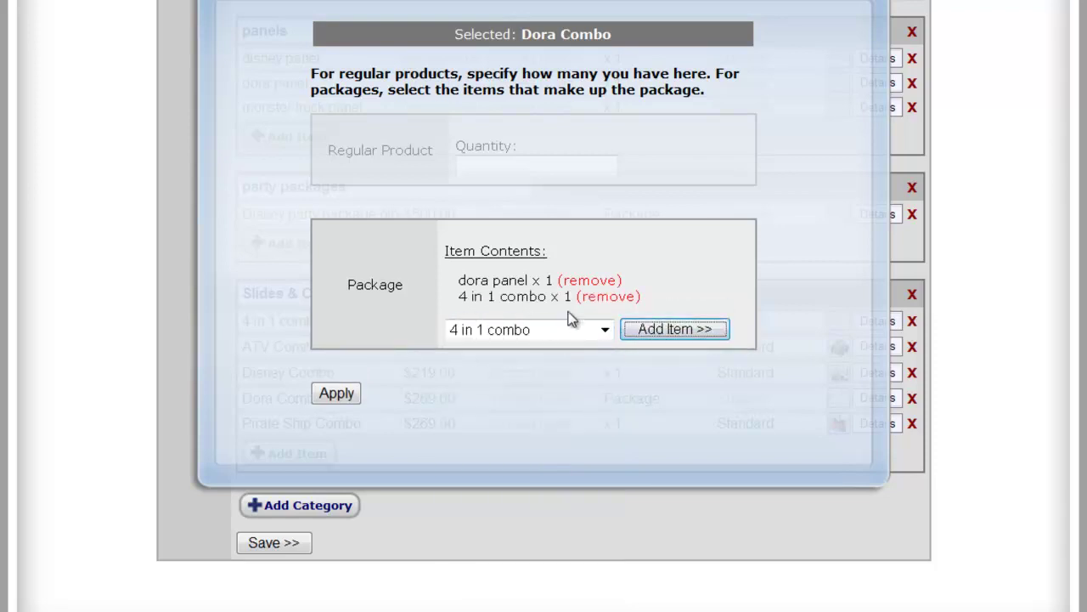
pyautogui.click(337, 393)
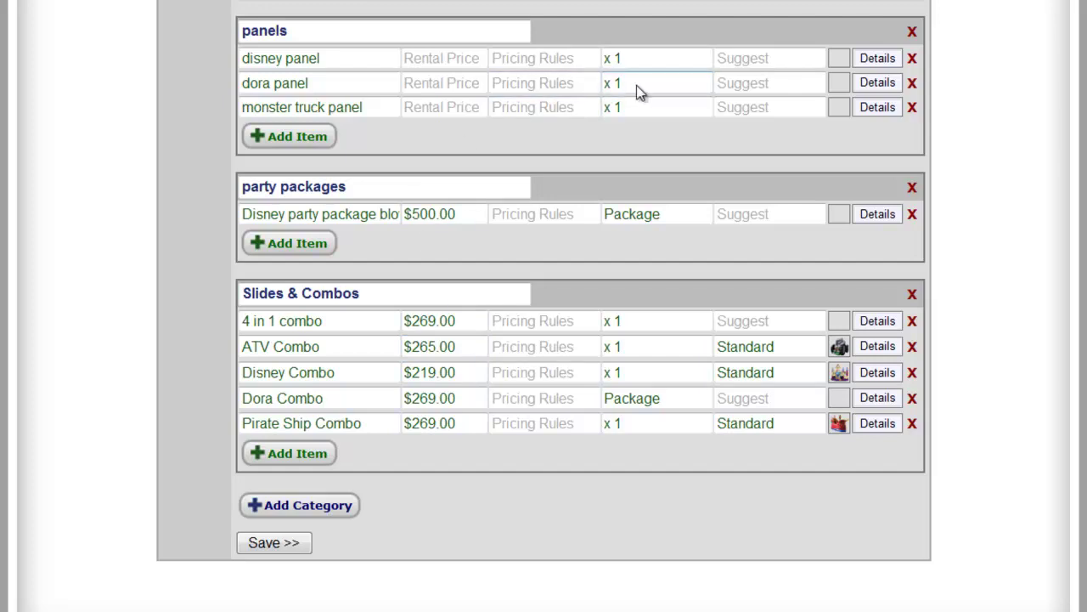
pyautogui.click(271, 546)
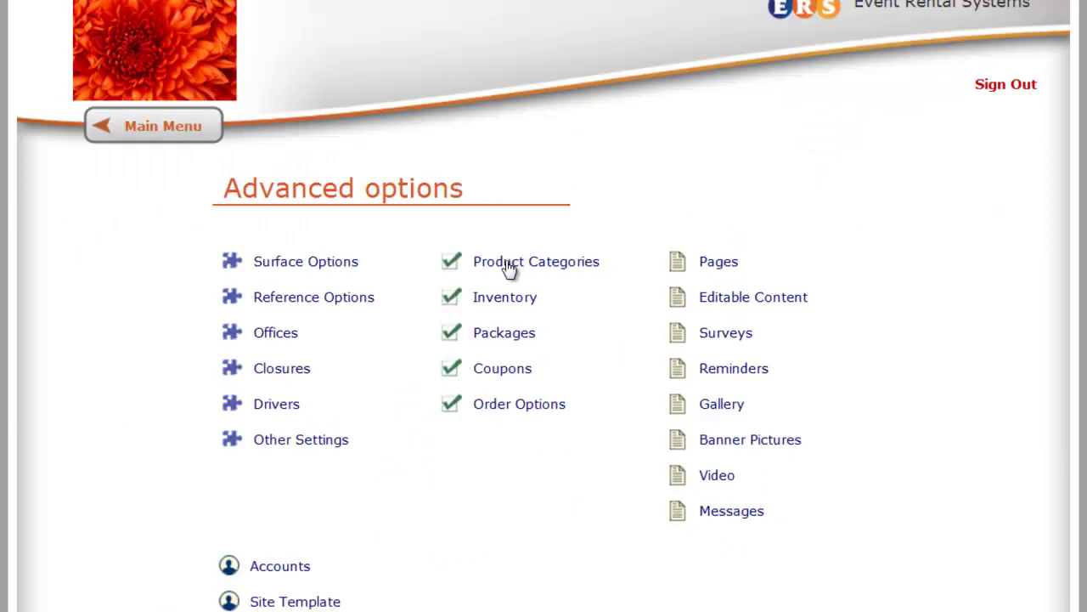
# Set the party packages product category's display option to No and save the category.
pyautogui.click(508, 265)
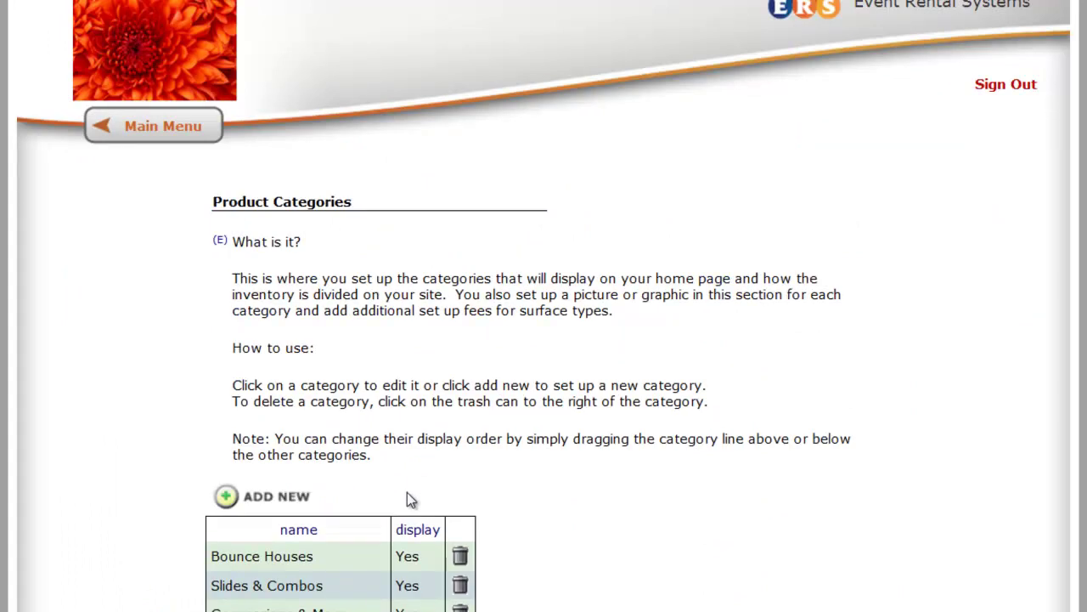
pyautogui.scroll(-3, 505, 267)
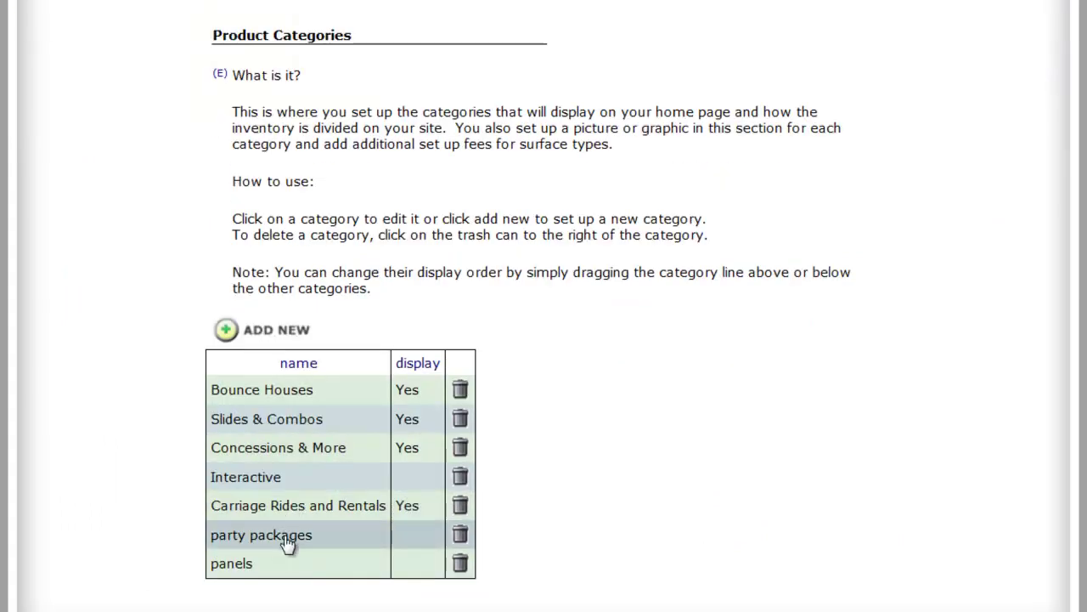
pyautogui.click(285, 537)
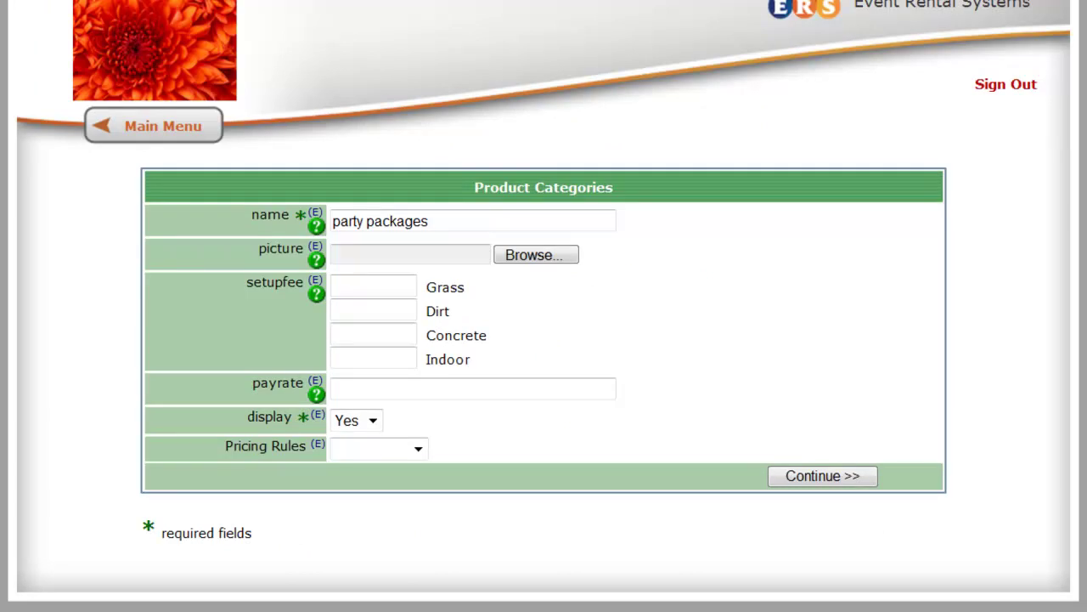
pyautogui.click(374, 422)
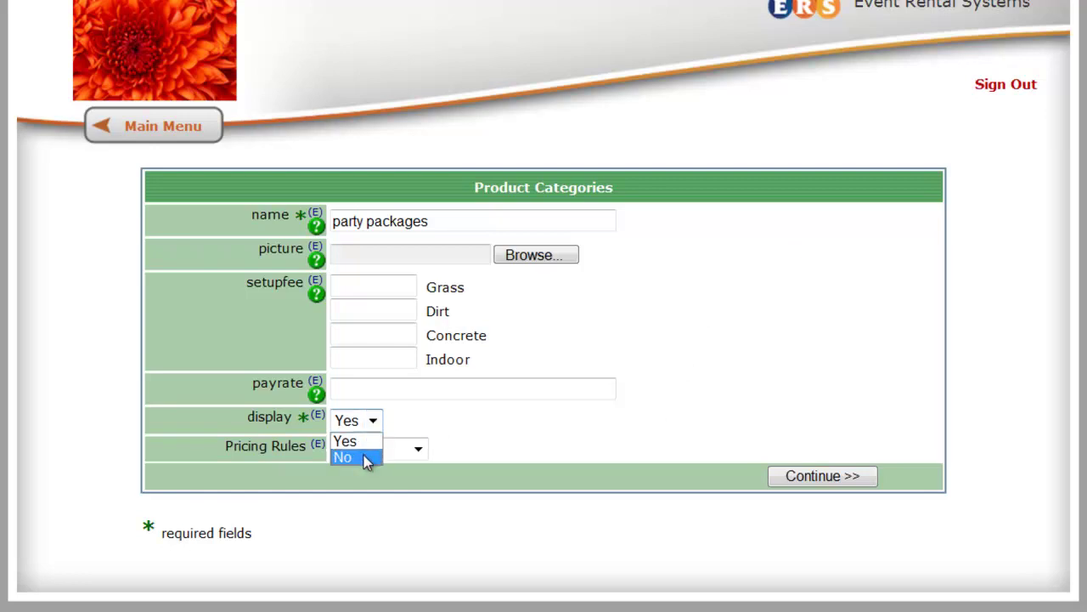
pyautogui.click(364, 456)
pyautogui.click(864, 481)
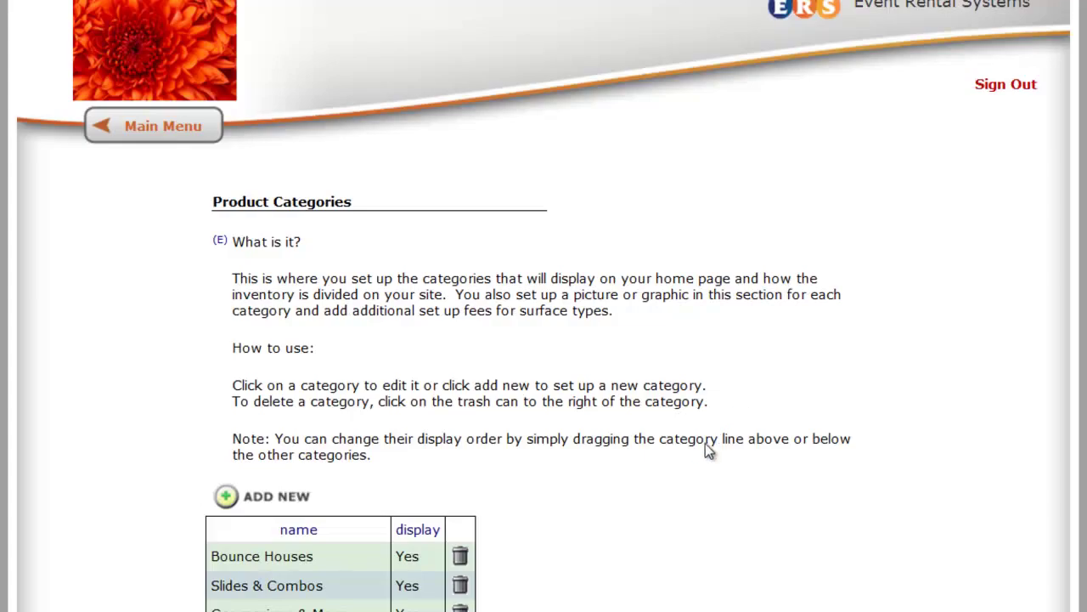
# Reopen the party packages product category, set its display option to Yes, and save it.
pyautogui.scroll(-2, 442, 416)
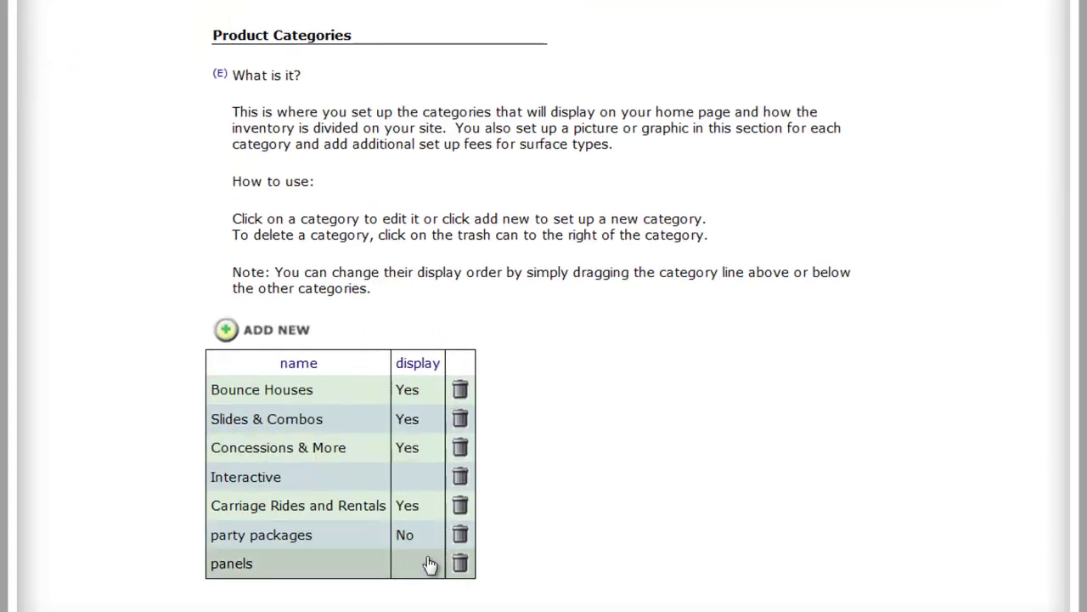
pyautogui.click(273, 566)
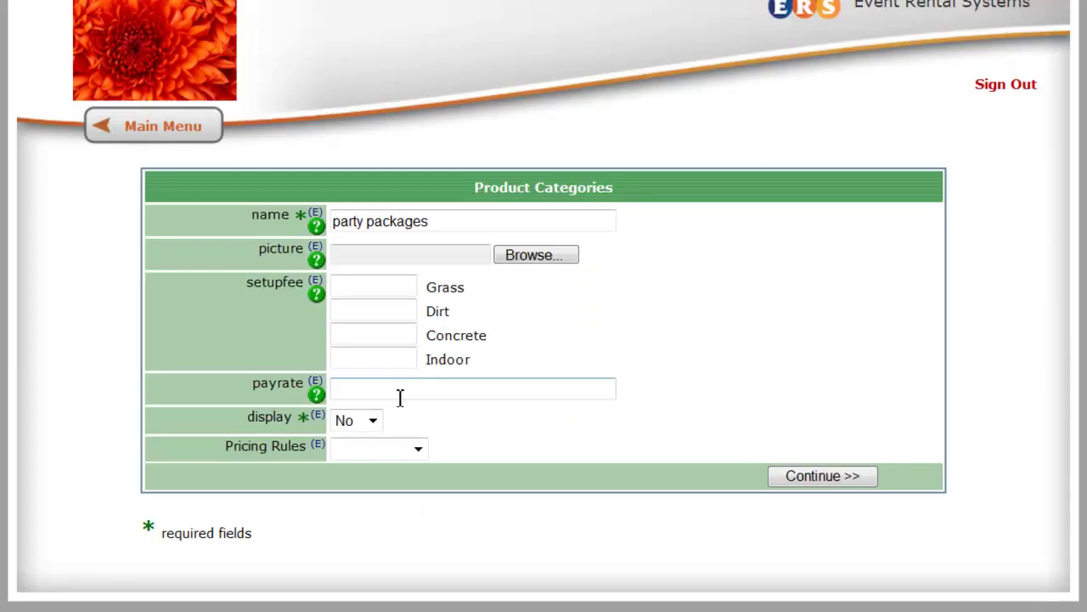
pyautogui.click(372, 422)
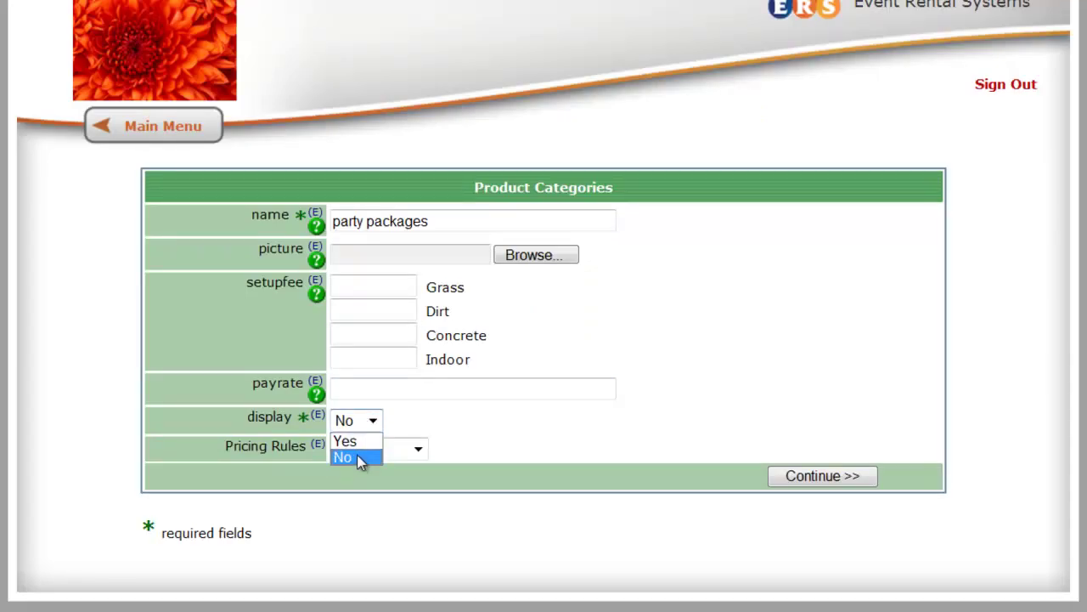
pyautogui.click(344, 441)
pyautogui.click(785, 477)
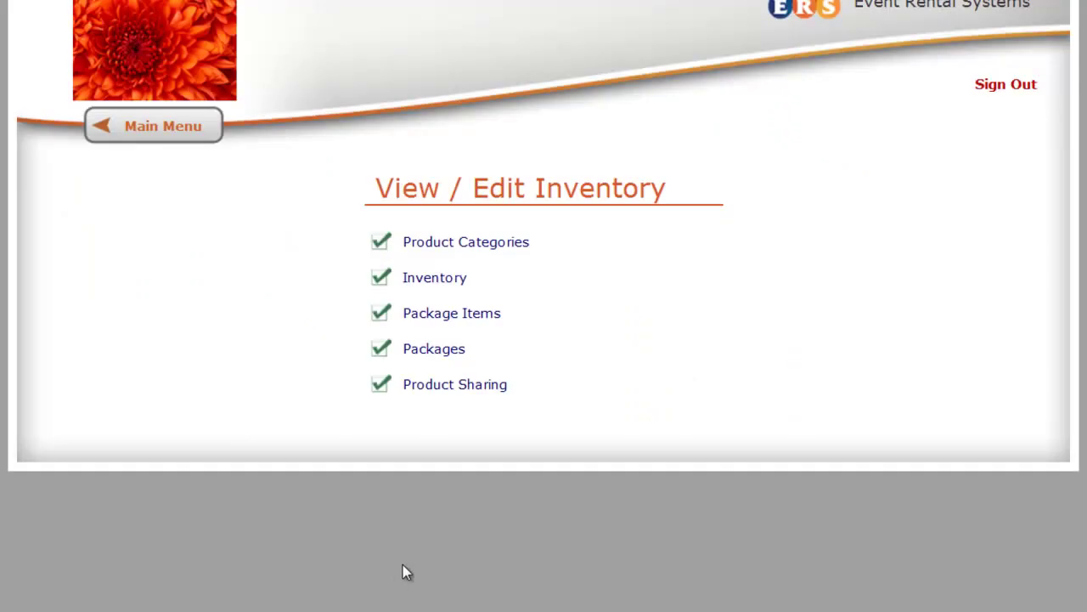
# Review the product categories and look through the inventory items listed under each category.
pyautogui.click(443, 245)
pyautogui.scroll(-2, 479, 522)
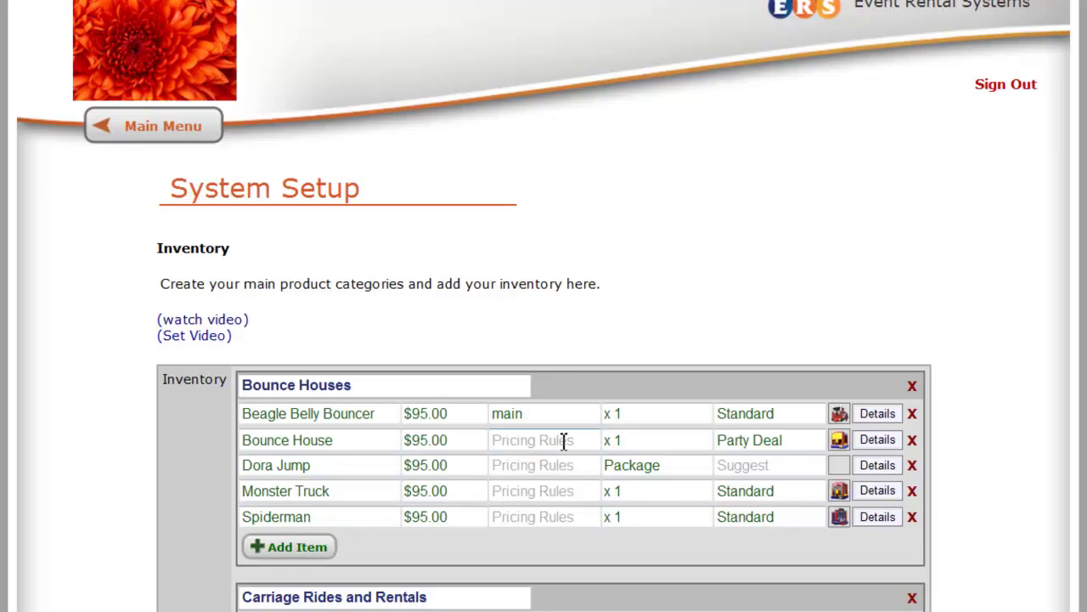
pyautogui.scroll(-3, 559, 444)
pyautogui.scroll(-3, 554, 454)
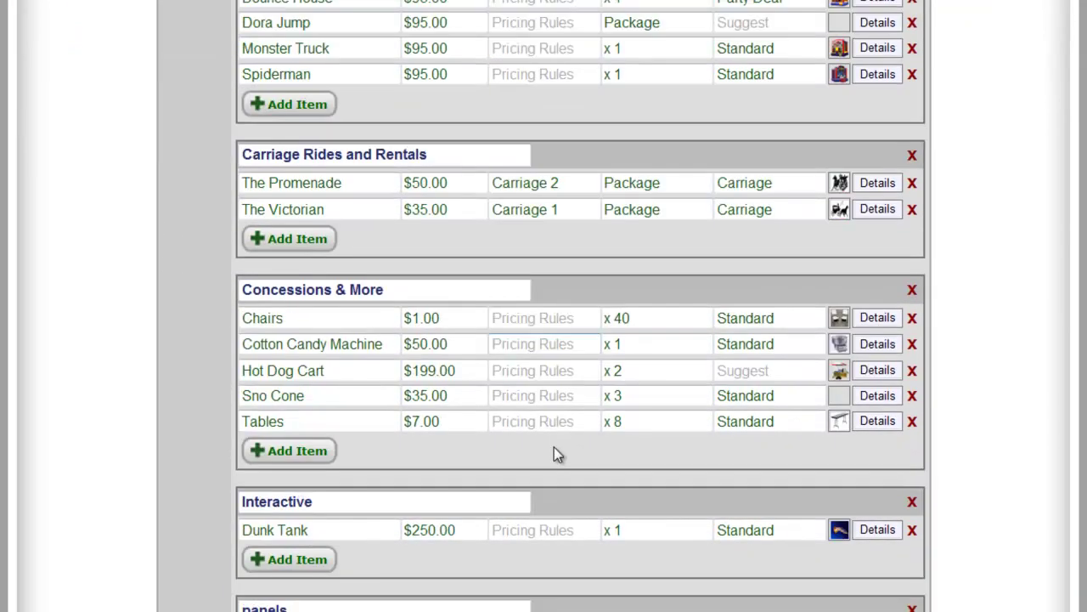